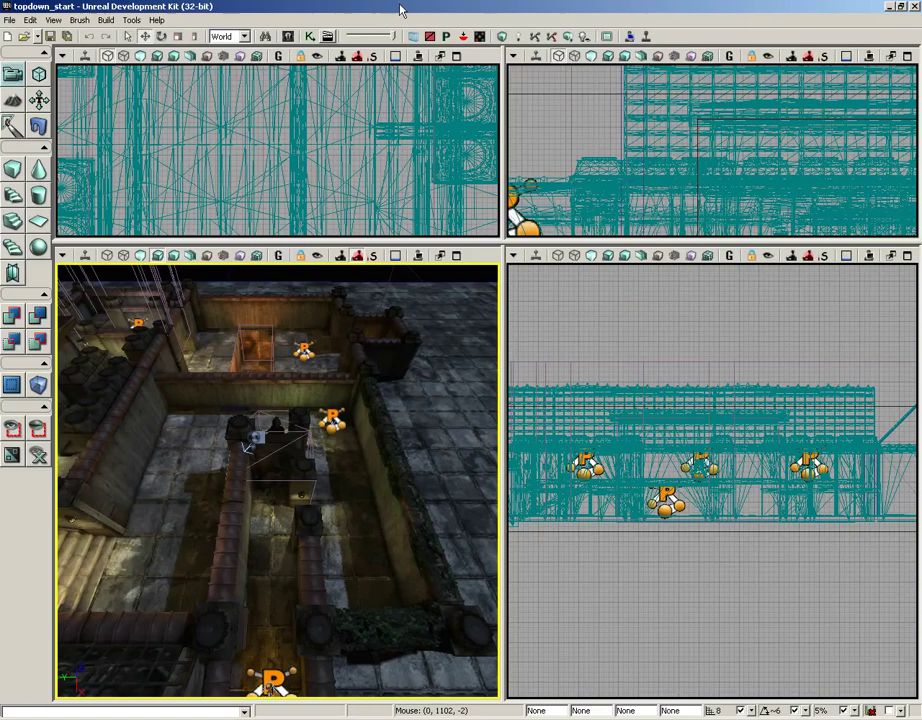
Step: In World Properties, expand WorldInfo and tick No Default Inventory For Player, widening the name column
click(54, 20)
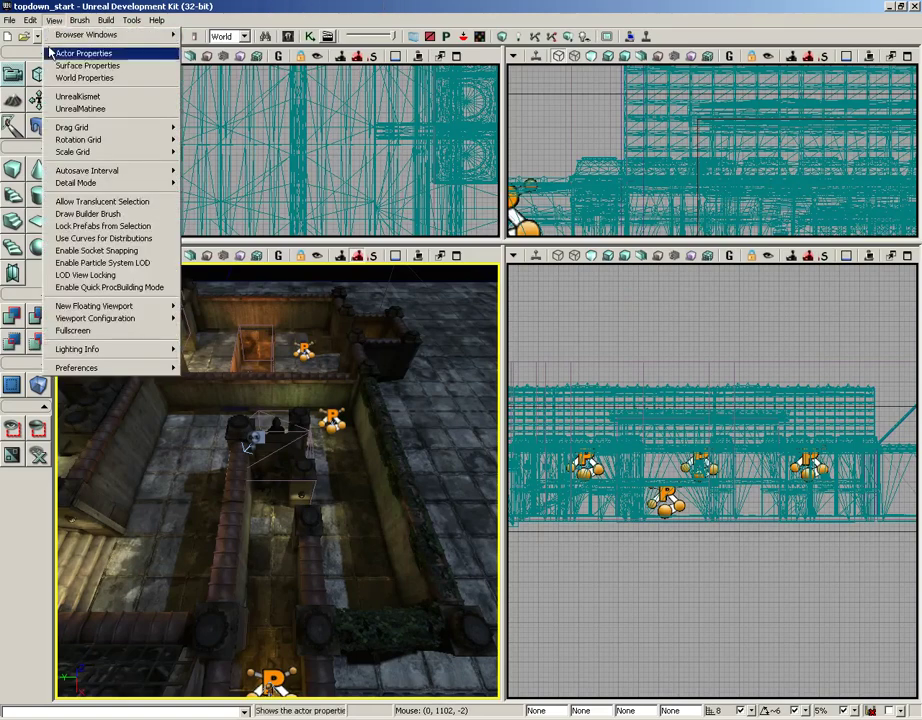
click(60, 79)
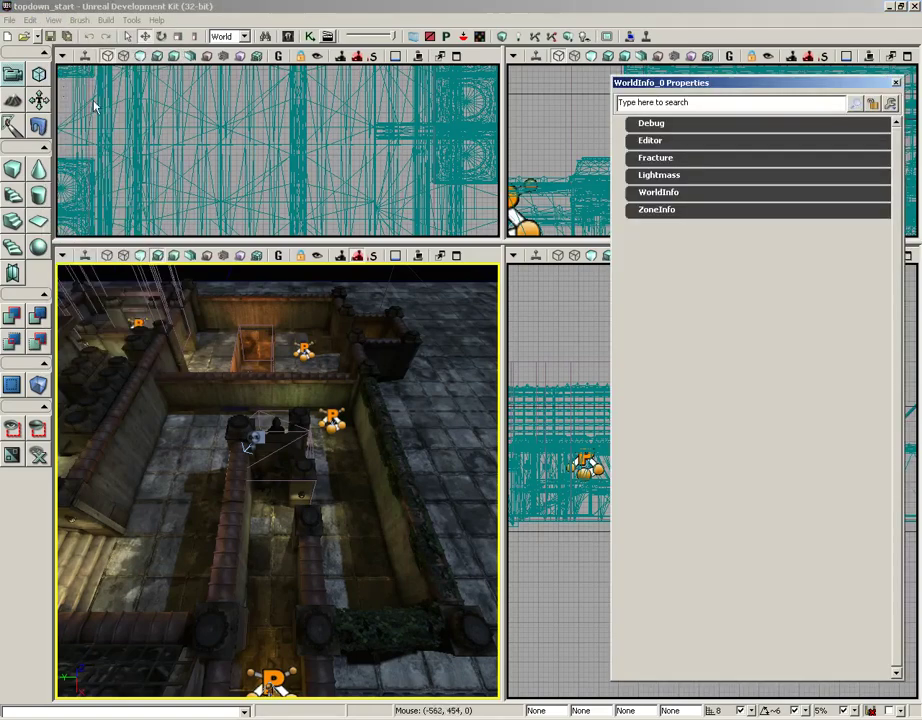
click(643, 196)
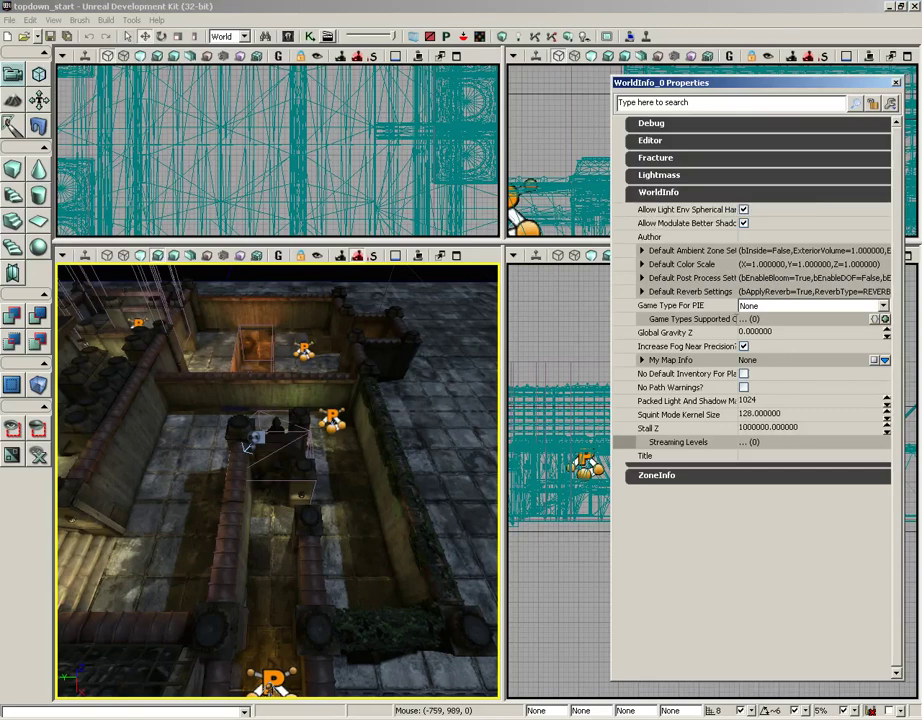
click(743, 374)
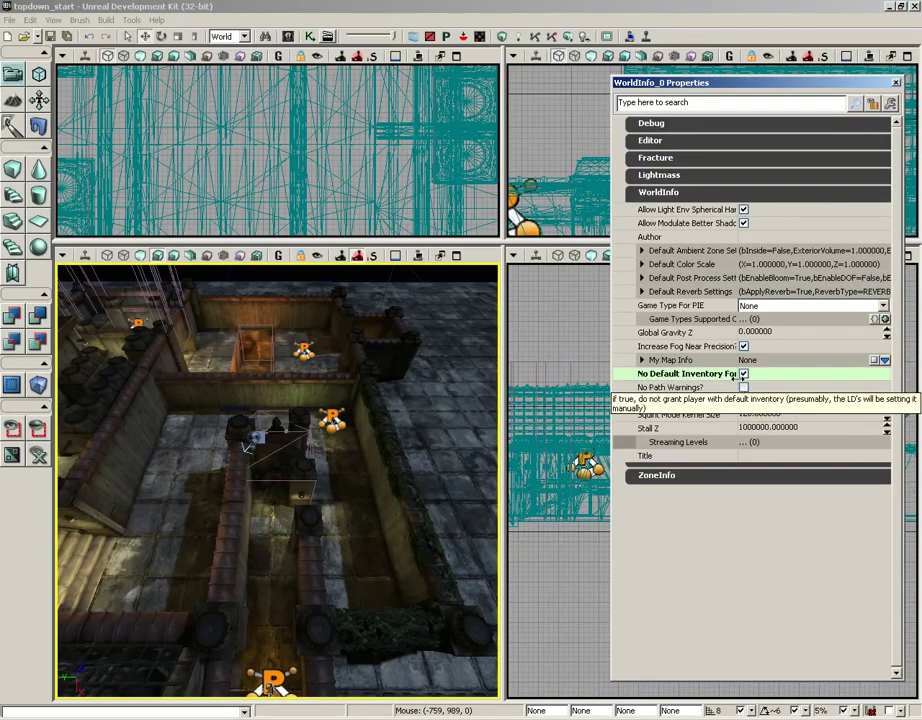
drag(738, 380, 774, 380)
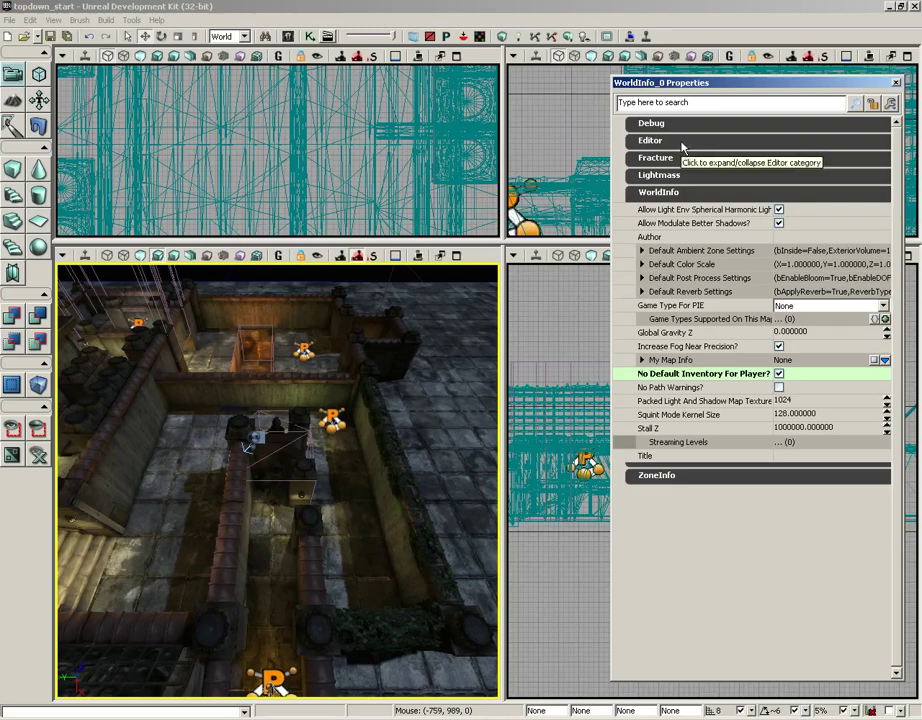
Step: Open UnrealKismet and add a New Event > Player > Player Spawned node to Main_Sequence
click(310, 37)
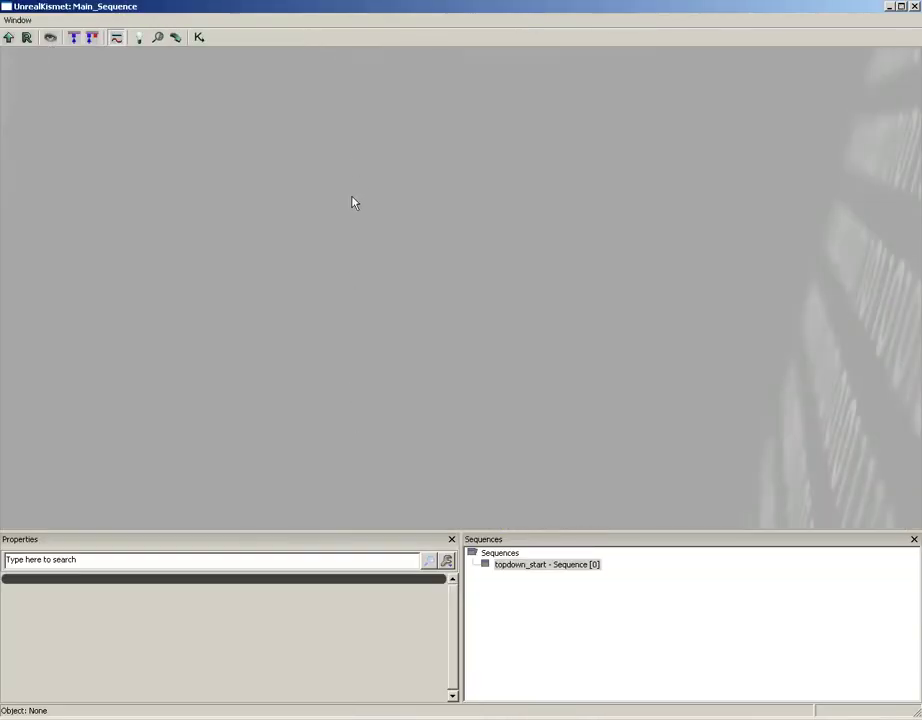
right_click(283, 235)
mouse_move(298, 278)
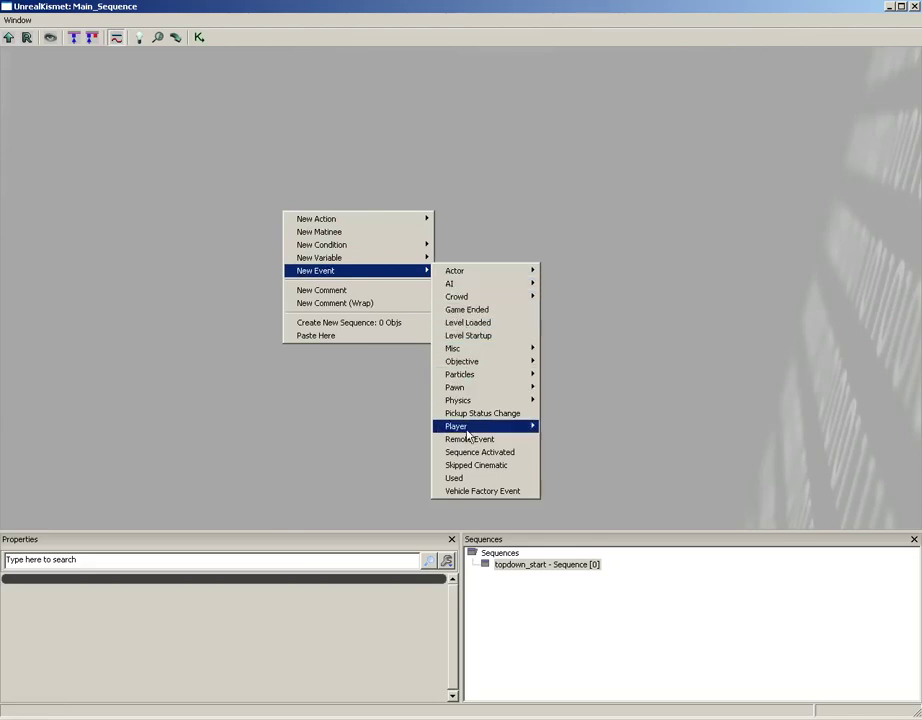
mouse_move(498, 436)
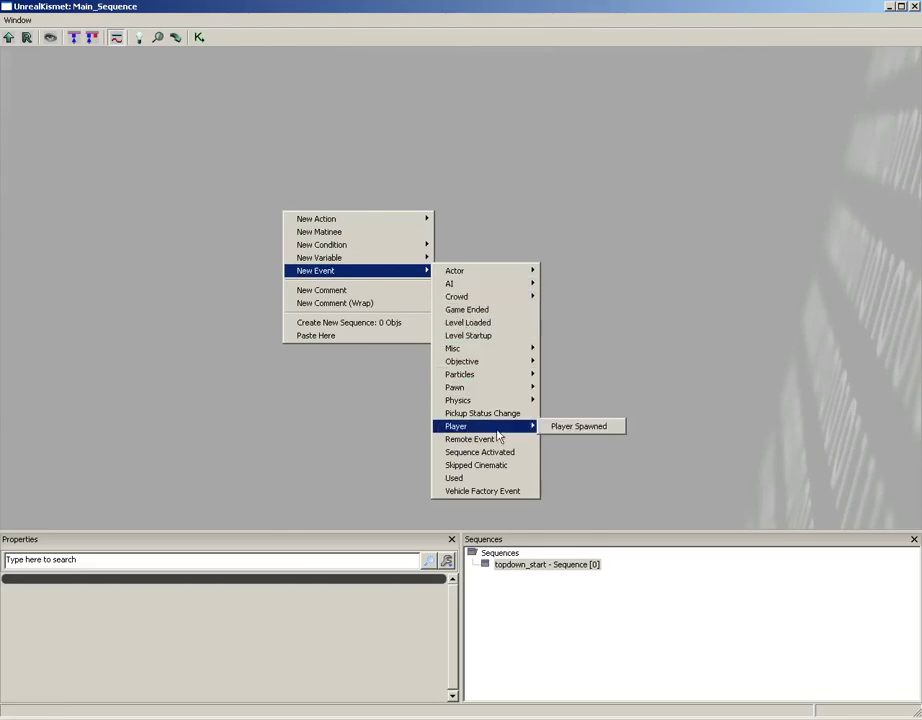
click(585, 426)
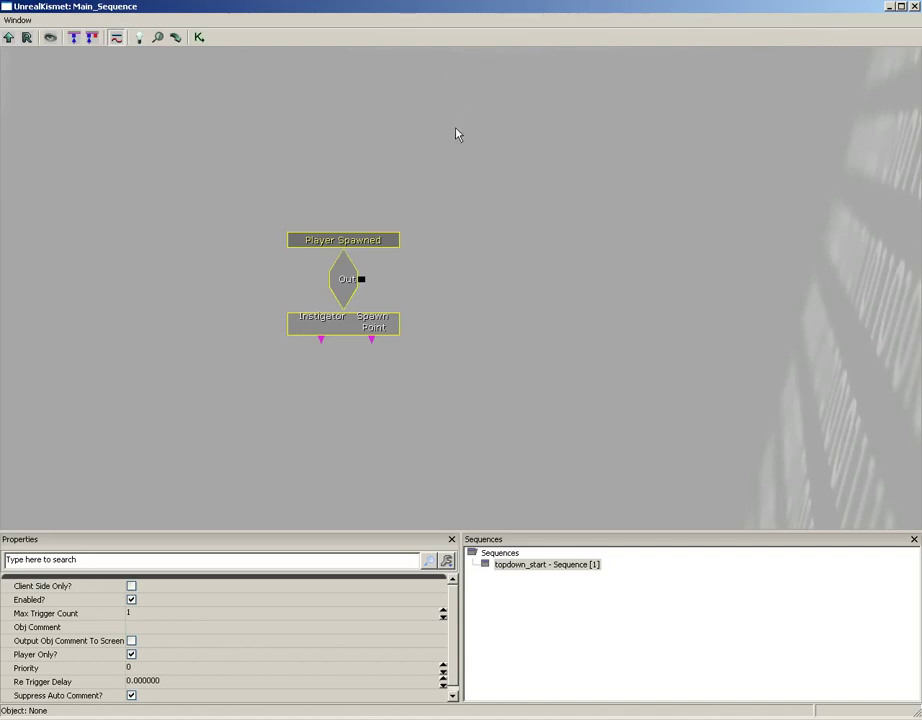
Step: Select CameraActor as the placement class in the Actor Classes list
click(658, 3)
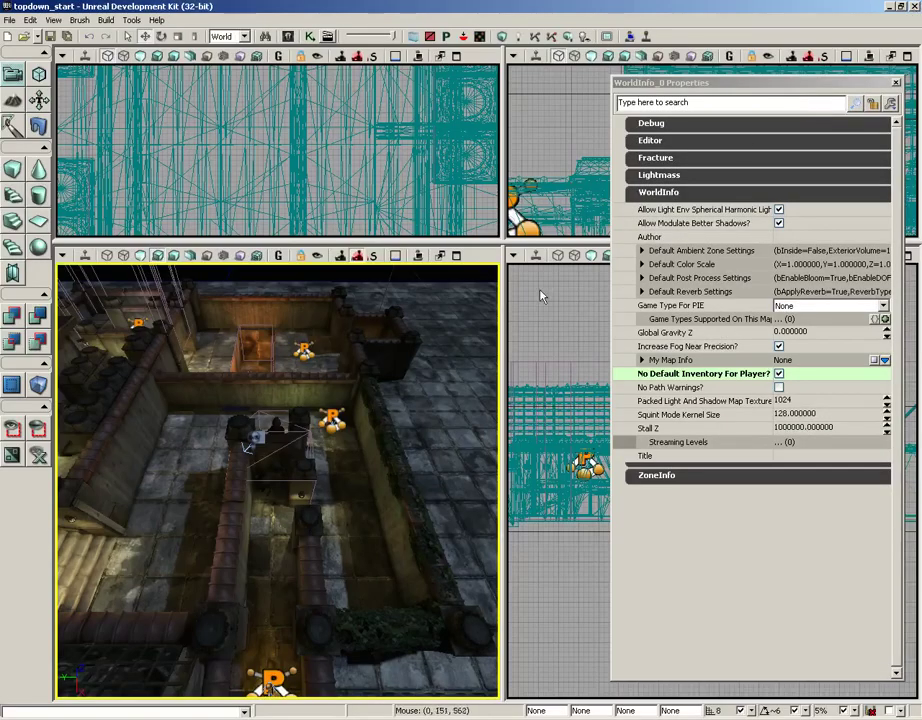
key(ctrl+shift+f)
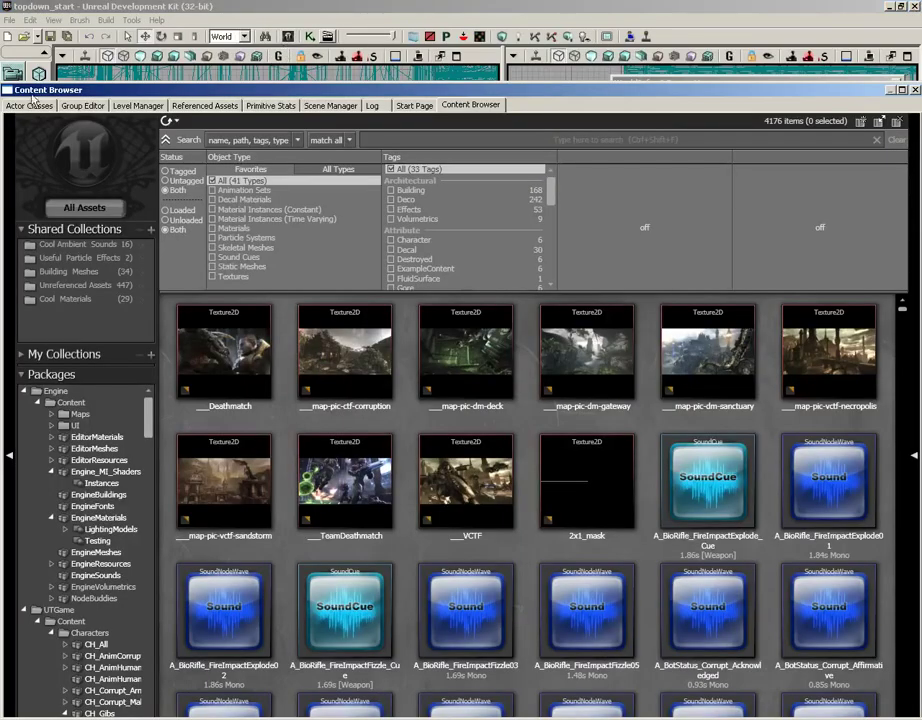
click(27, 116)
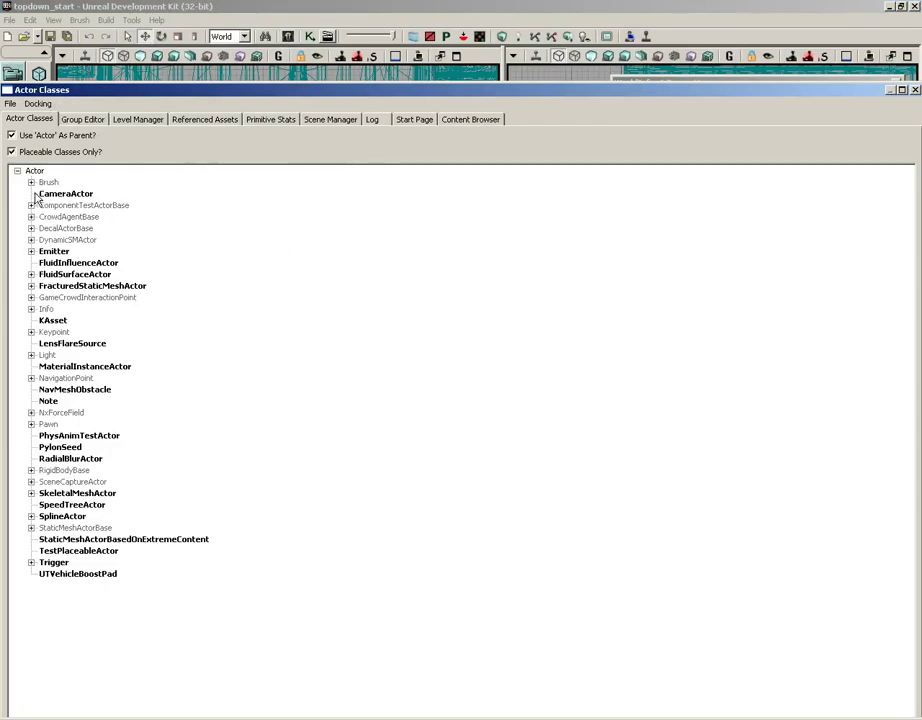
click(66, 193)
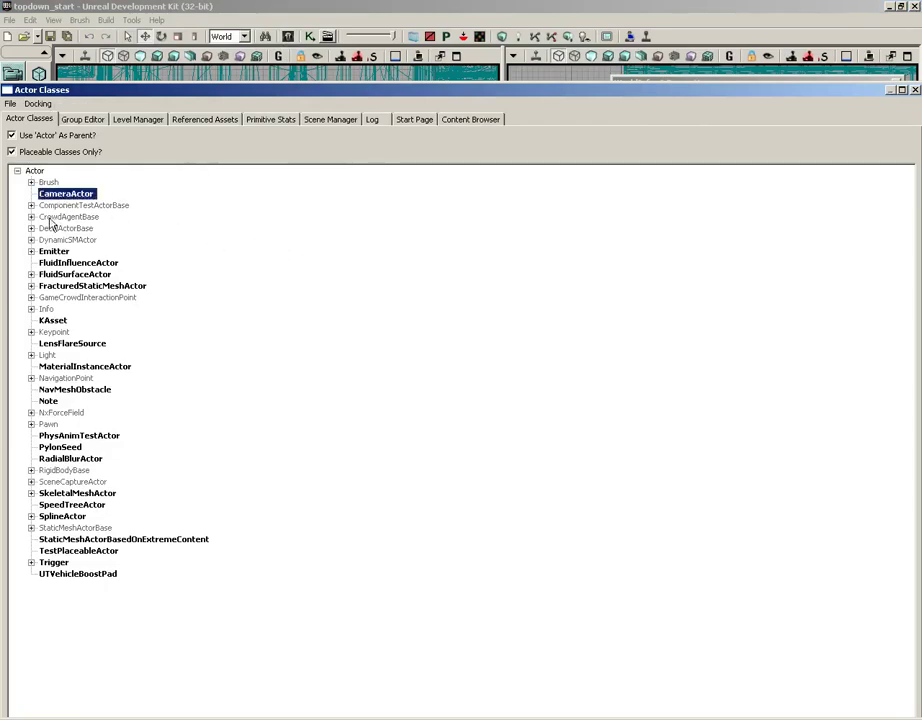
click(914, 91)
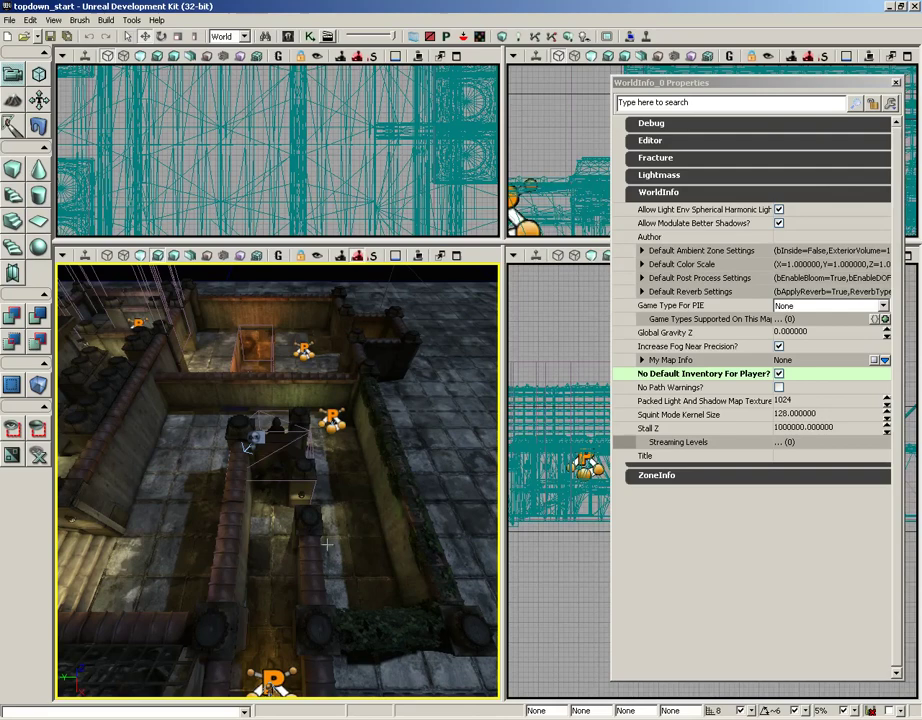
Step: Add a CameraActor on the floor and drag it high up into the sky
right_click(266, 560)
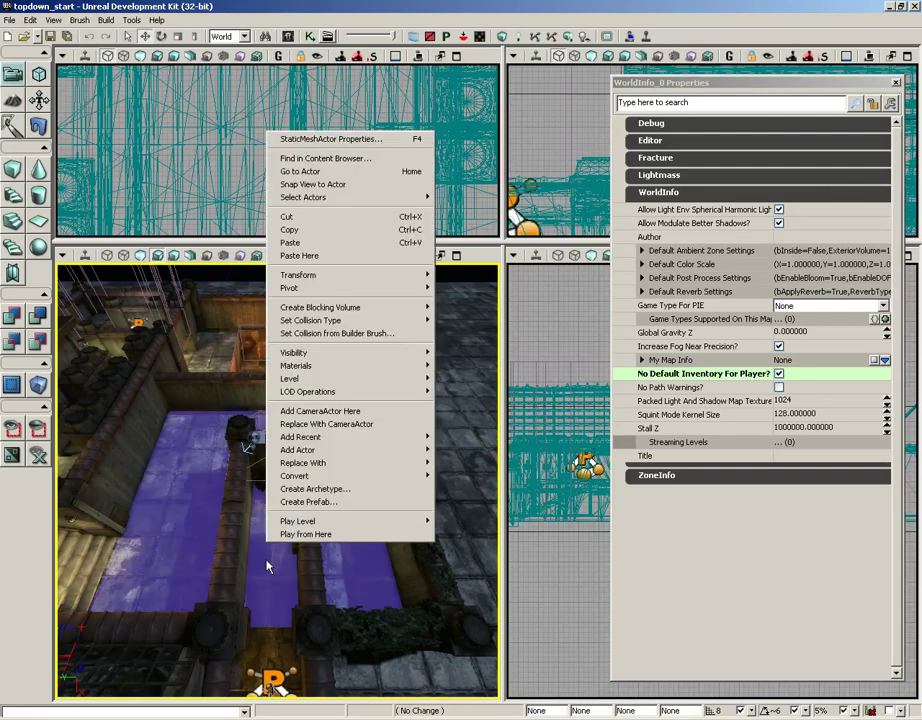
click(296, 412)
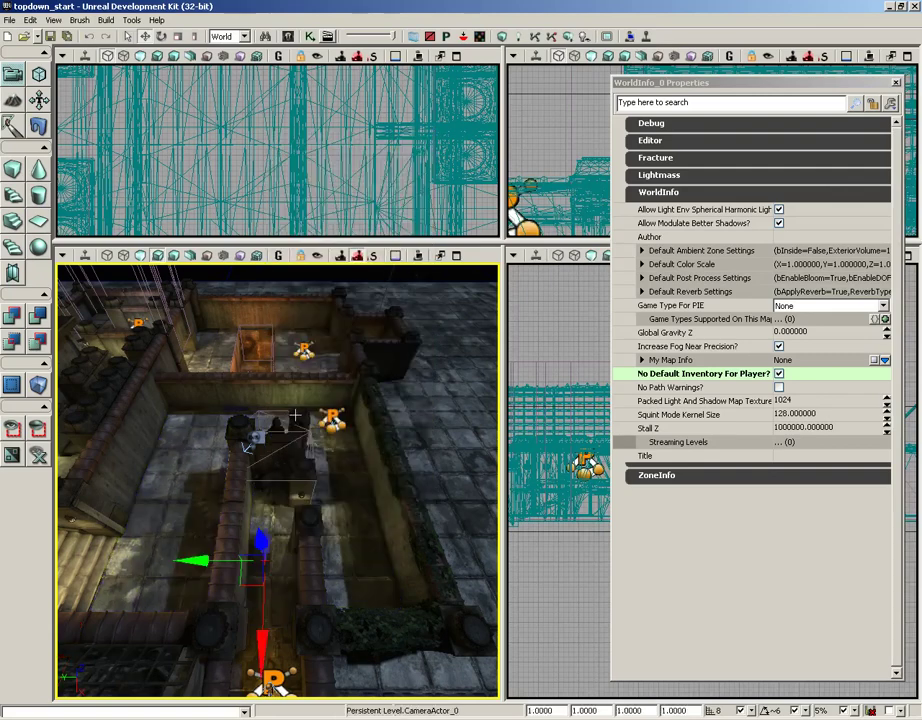
right_drag(388, 472, 364, 517)
ctrl+drag(364, 517, 347, 591)
right_drag(353, 388, 314, 372)
click(351, 371)
Step: With the camera selected, add an Attach to Actor action in Kismet, wired from Player Spawned's Out
click(254, 372)
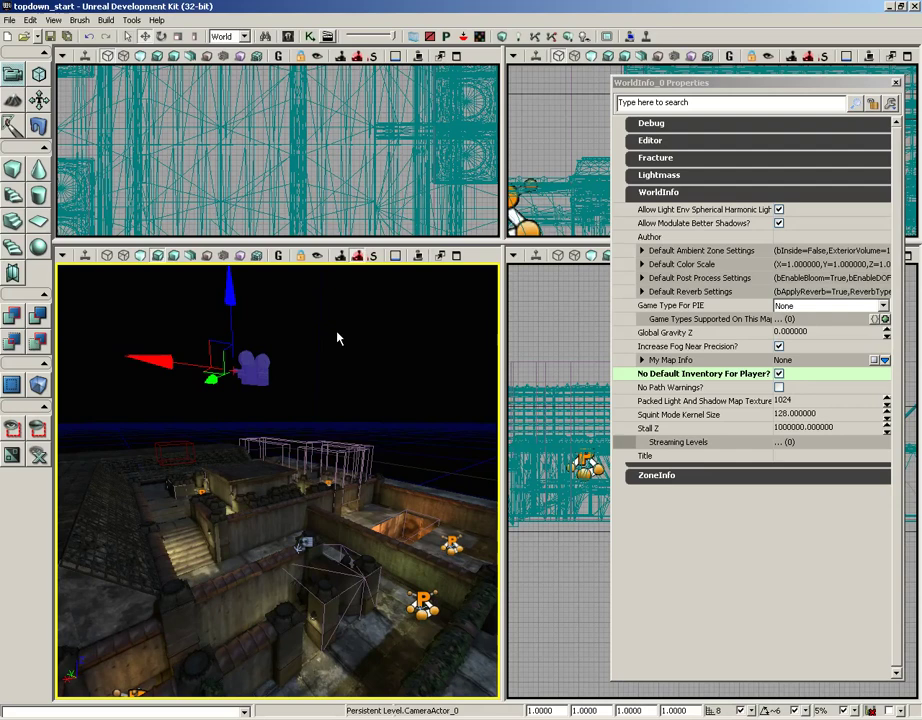
click(309, 37)
drag(476, 259, 345, 231)
right_click(294, 244)
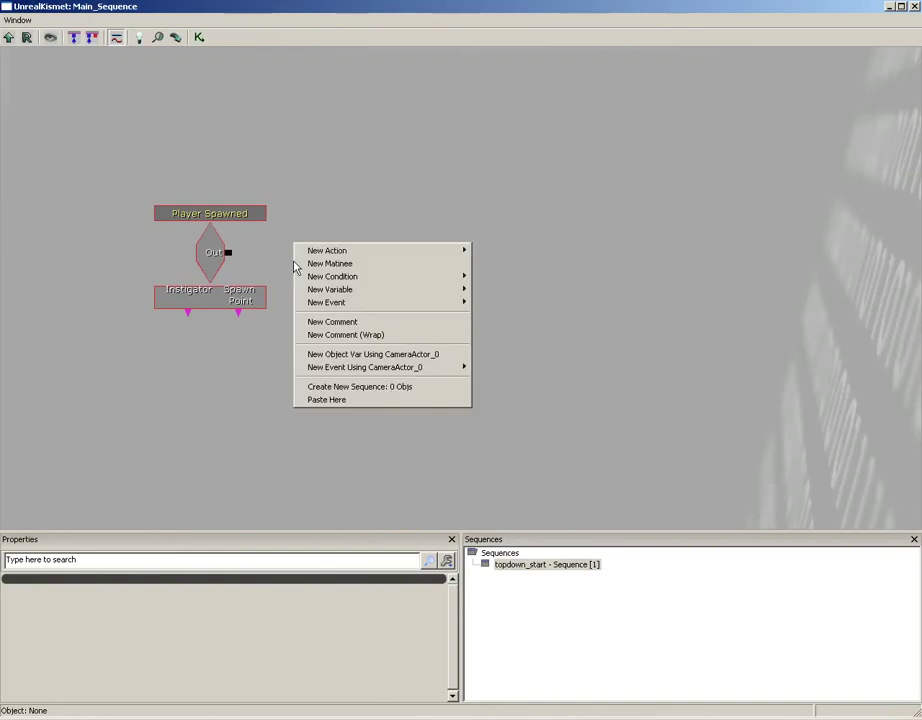
mouse_move(321, 254)
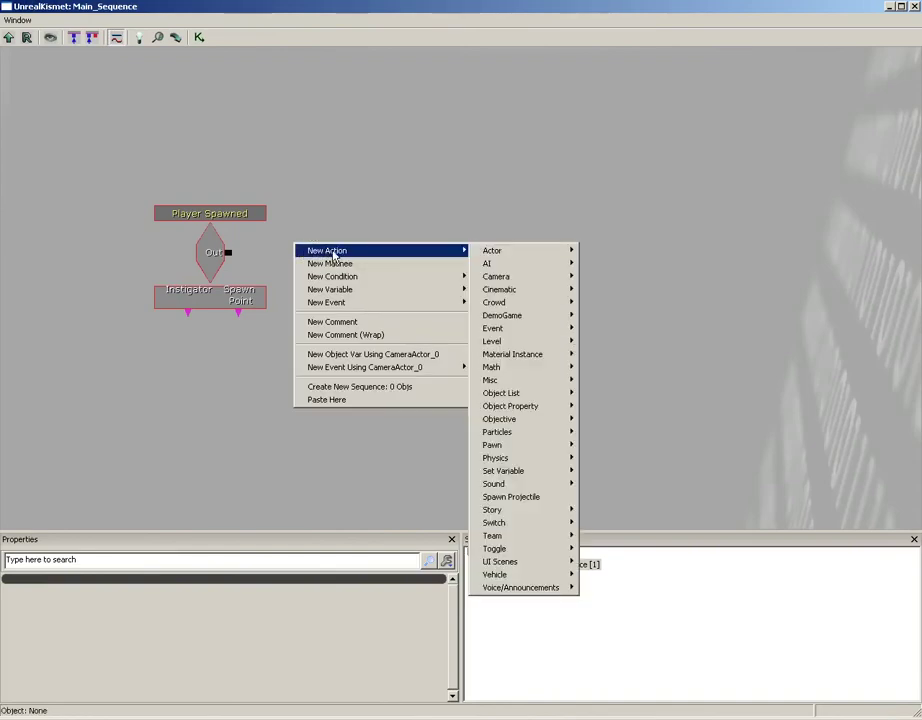
mouse_move(502, 256)
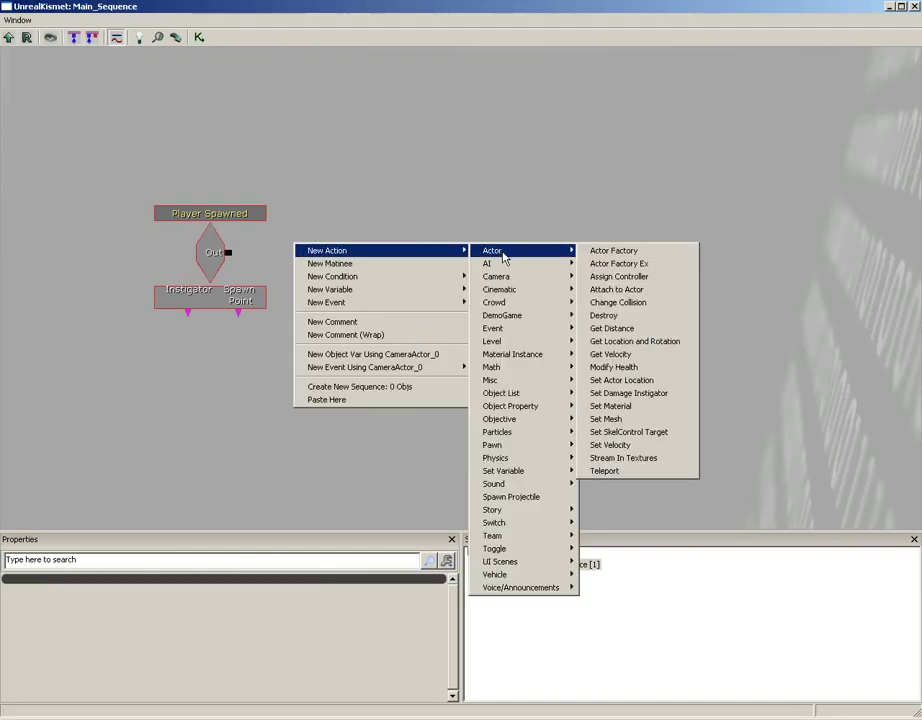
click(607, 292)
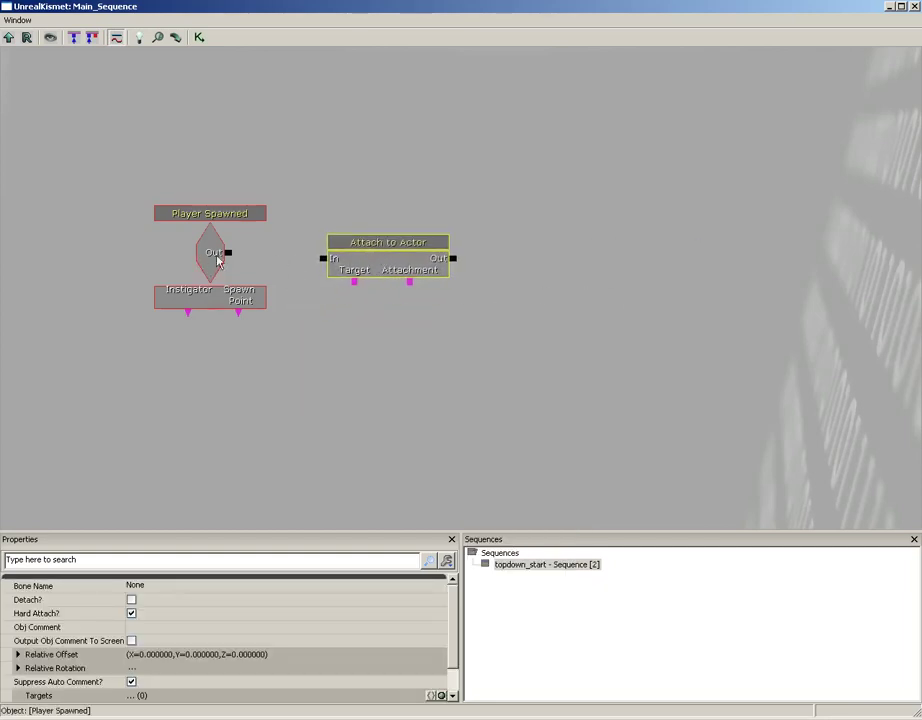
drag(228, 255, 323, 260)
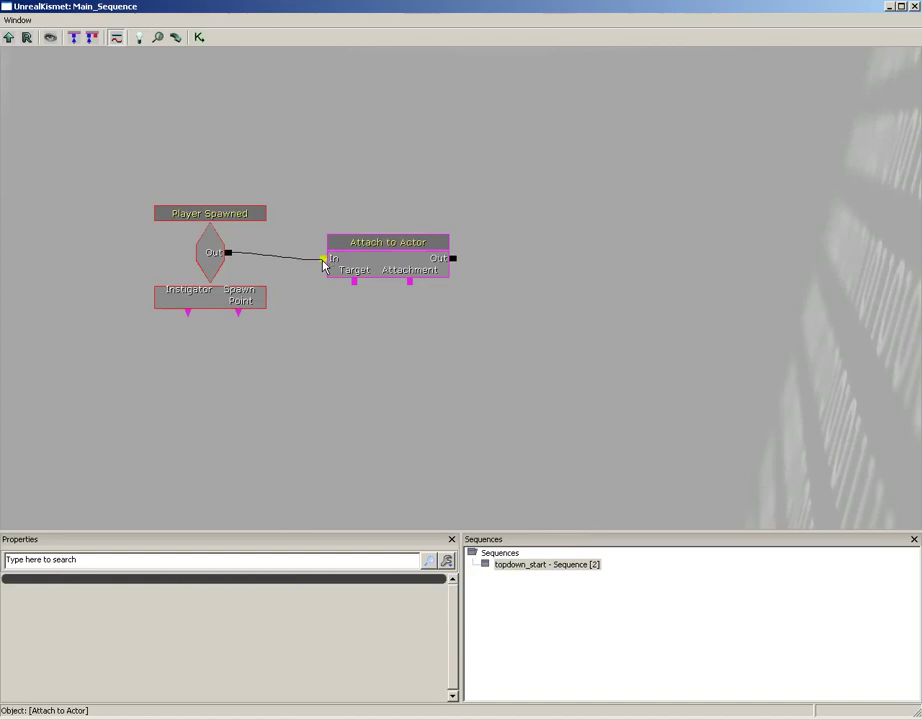
Step: Add a Player variable set to Player 0 and link it to Attach to Actor's Target
right_click(325, 314)
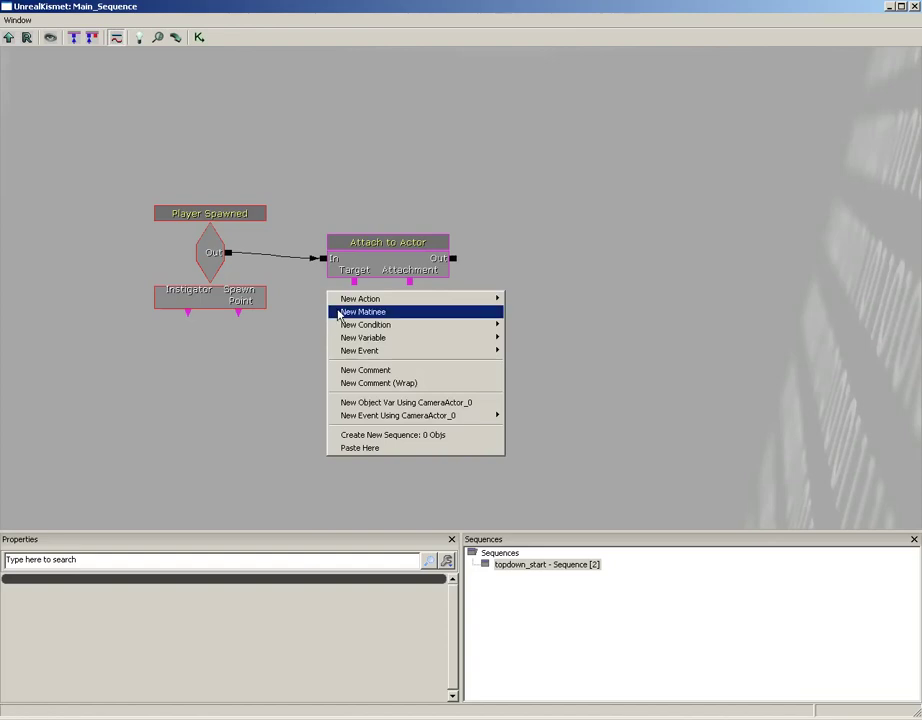
mouse_move(345, 341)
mouse_move(531, 428)
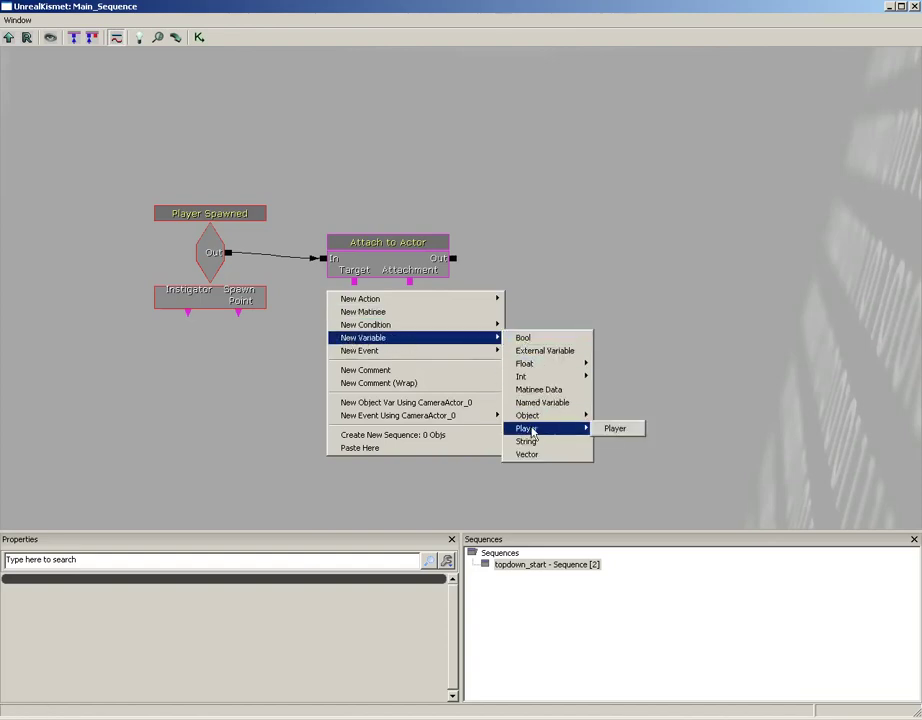
click(612, 429)
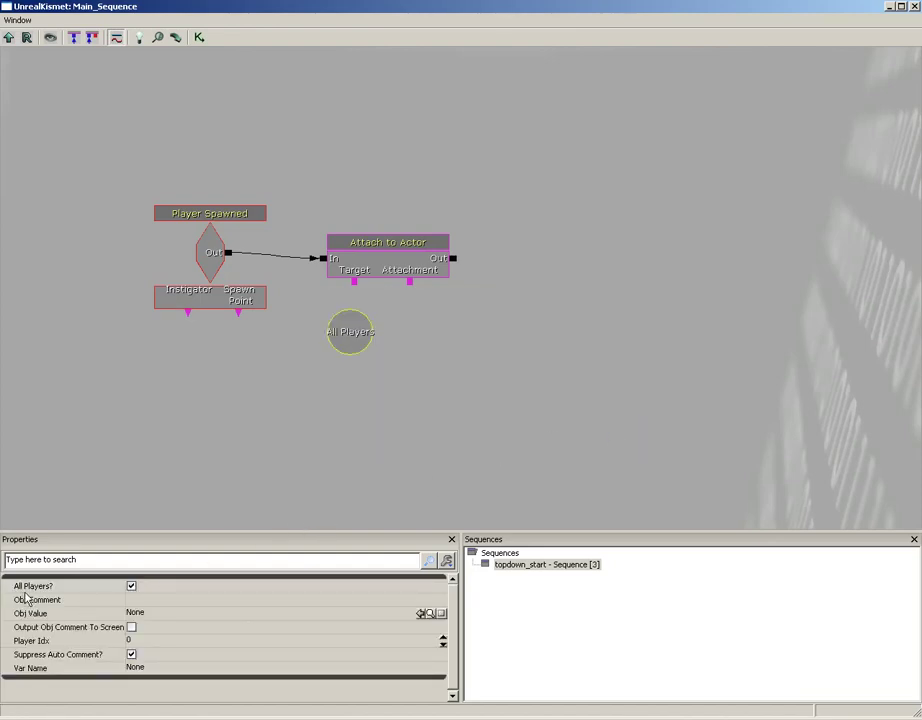
click(131, 586)
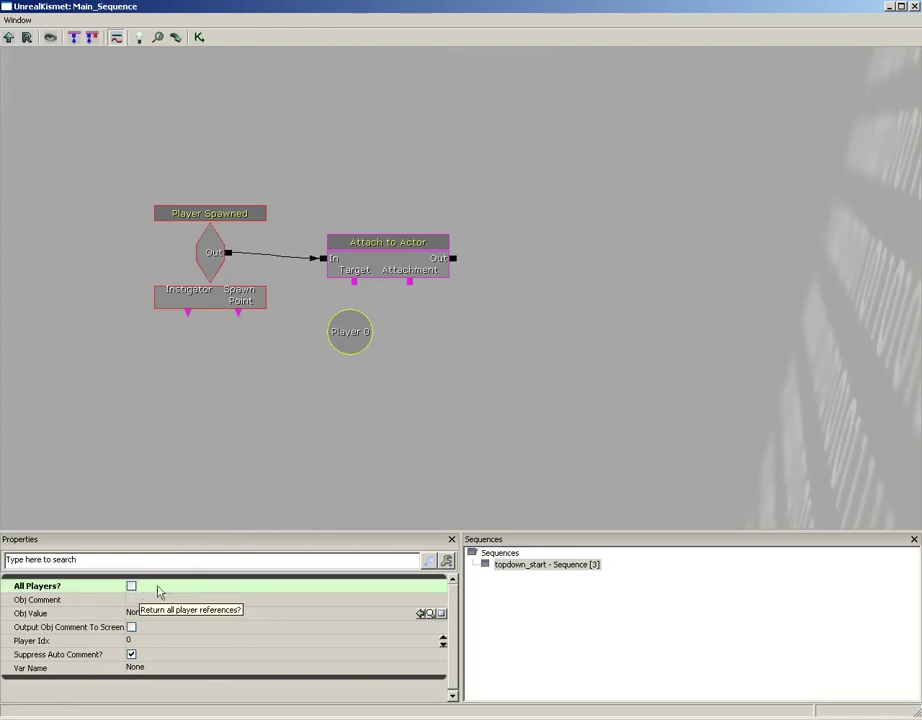
drag(355, 283, 333, 342)
click(356, 342)
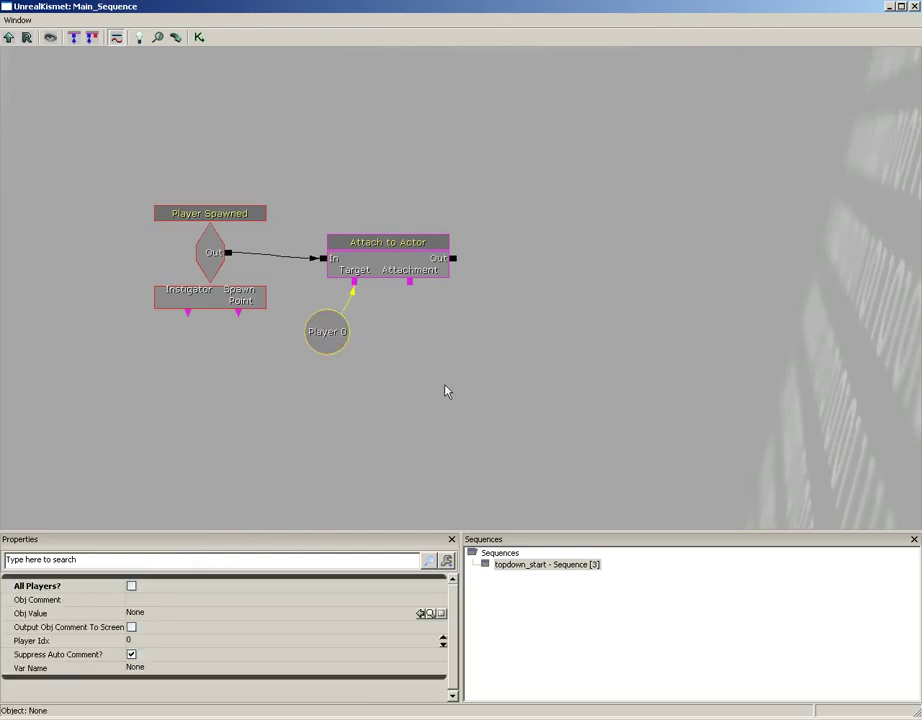
Step: Create a CameraActor_0 object variable and link it to the Attachment input
right_click(413, 300)
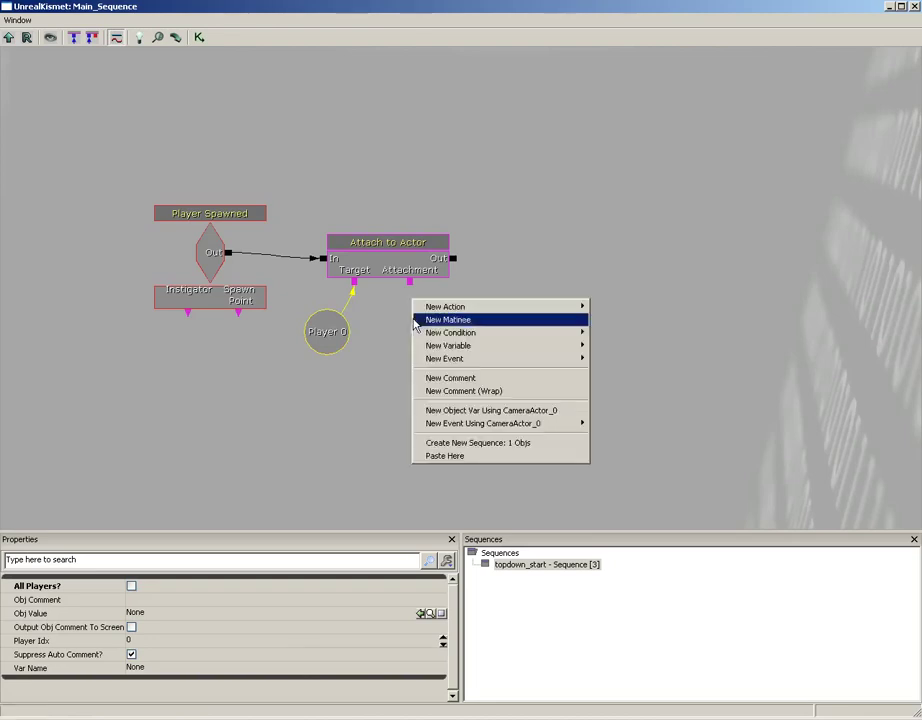
click(466, 415)
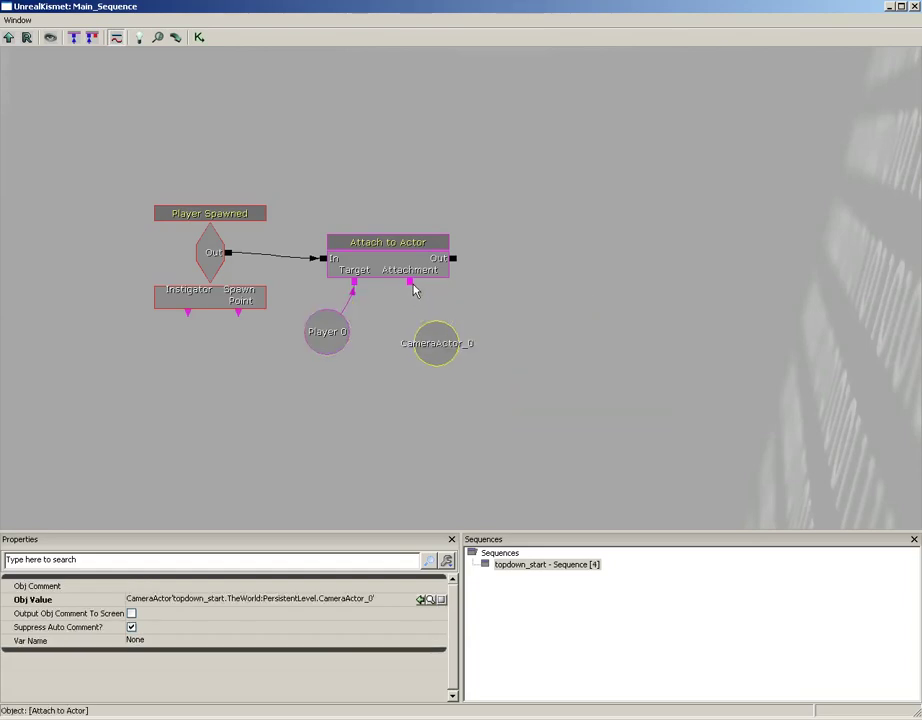
drag(411, 287, 420, 334)
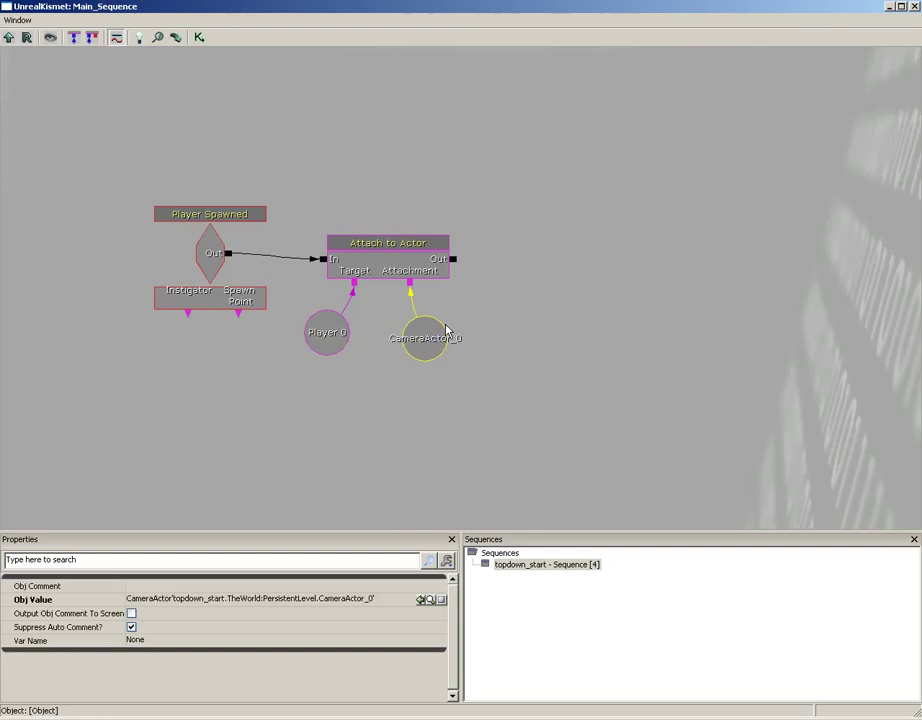
drag(488, 305, 425, 301)
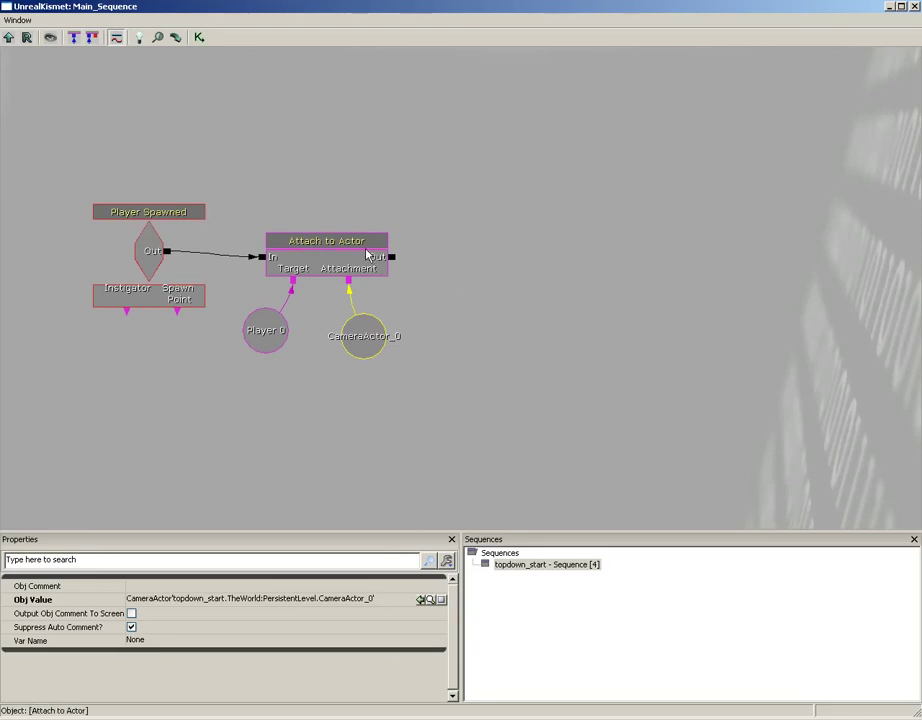
Step: Add a Set Camera Target action and chain Attach to Actor's Out into its In
right_click(448, 246)
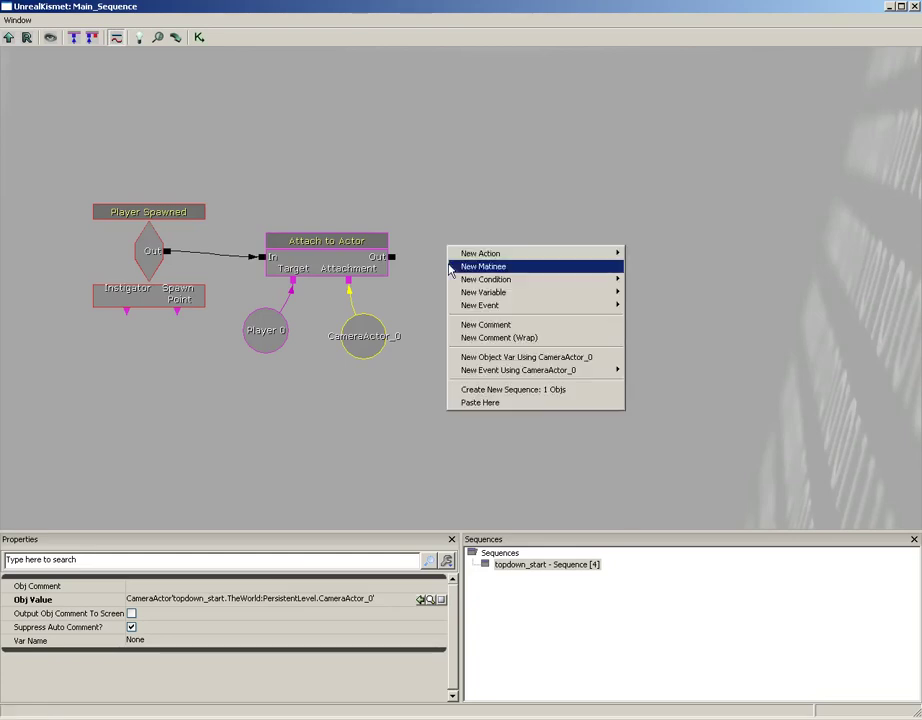
mouse_move(480, 253)
mouse_move(667, 287)
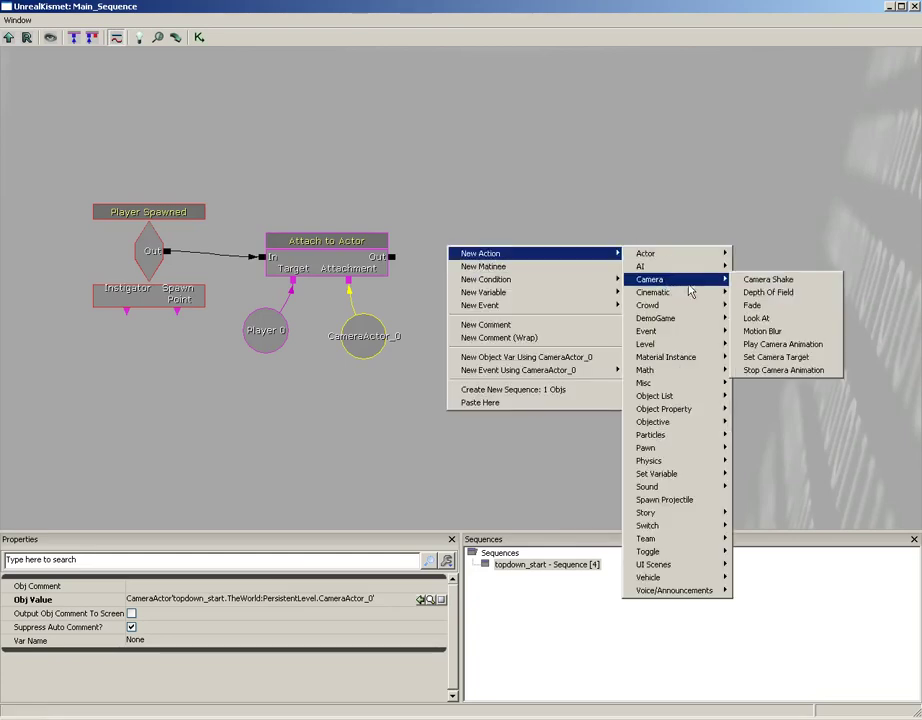
click(770, 424)
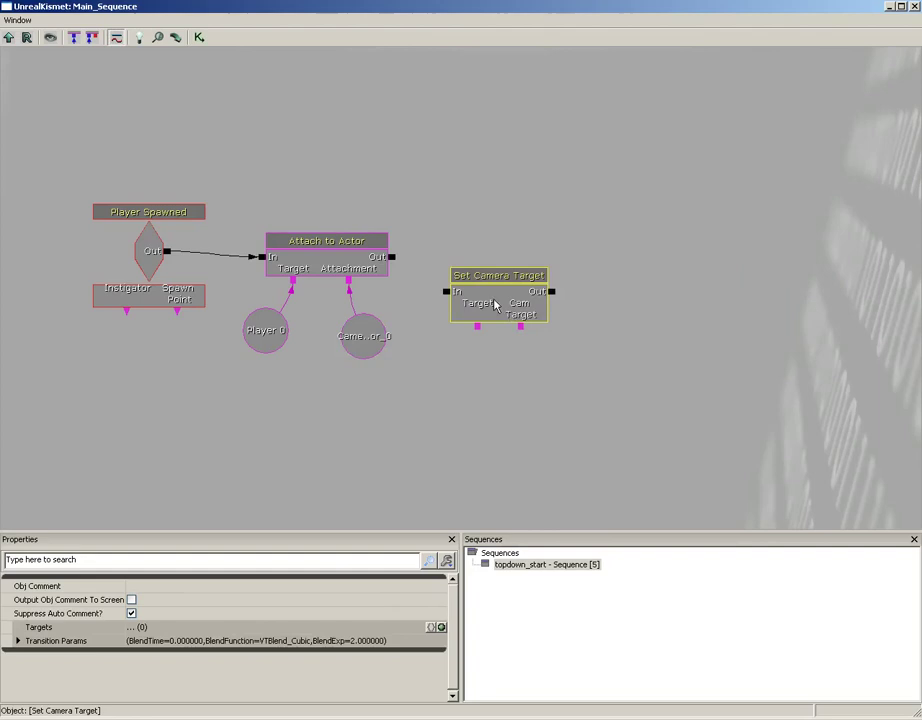
drag(494, 302, 499, 274)
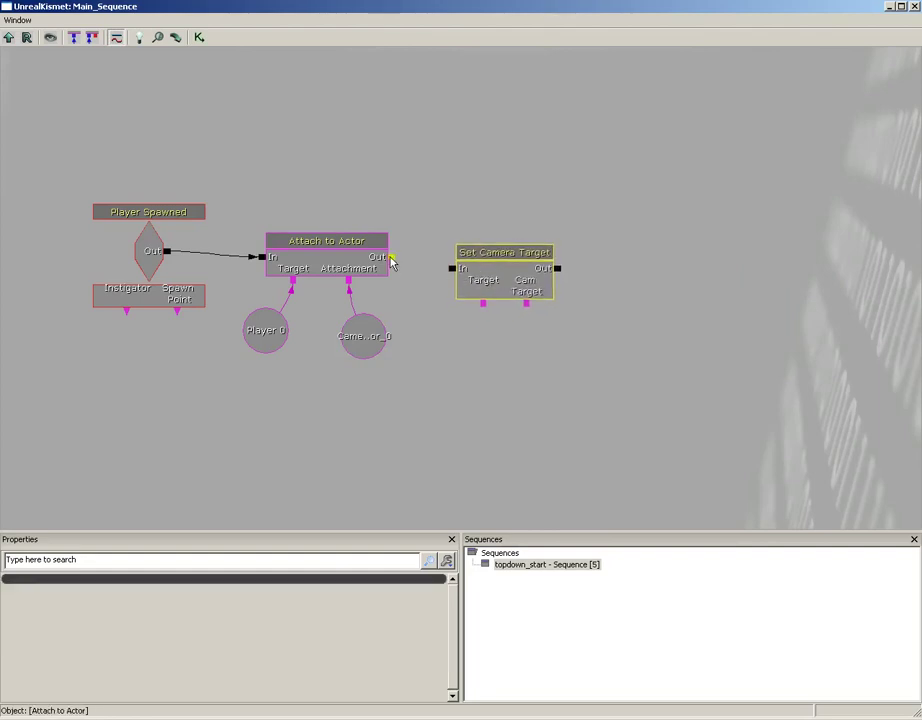
drag(391, 257, 452, 268)
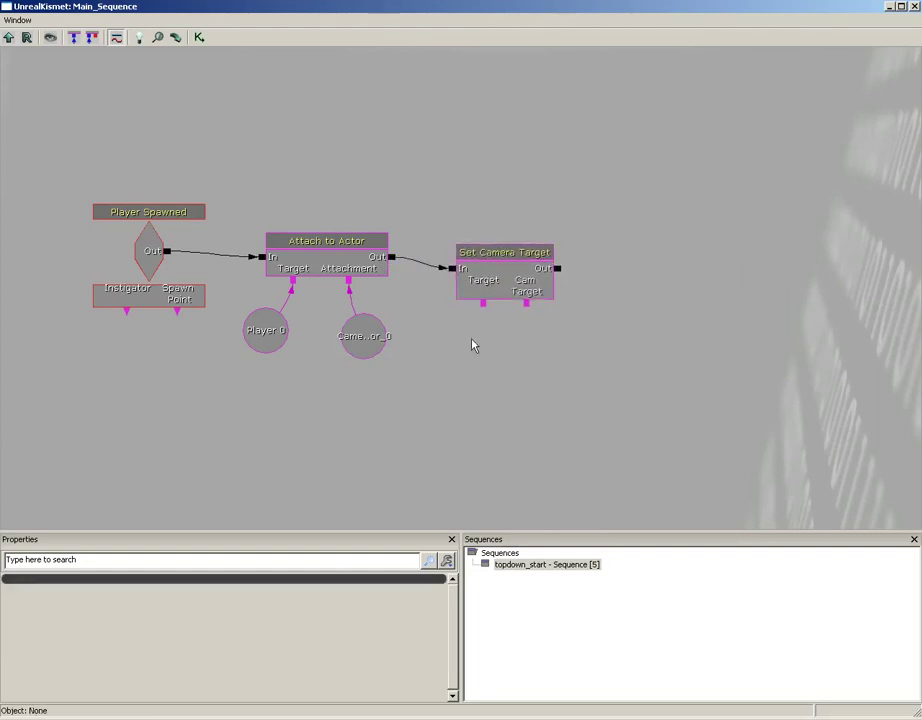
drag(471, 346, 434, 280)
Step: Wire Set Camera Target's Target to Player 0 and Cam Target to CameraActor_0
drag(331, 285, 341, 371)
drag(241, 272, 290, 300)
drag(472, 249, 293, 305)
drag(366, 366, 465, 316)
drag(516, 252, 470, 318)
click(486, 229)
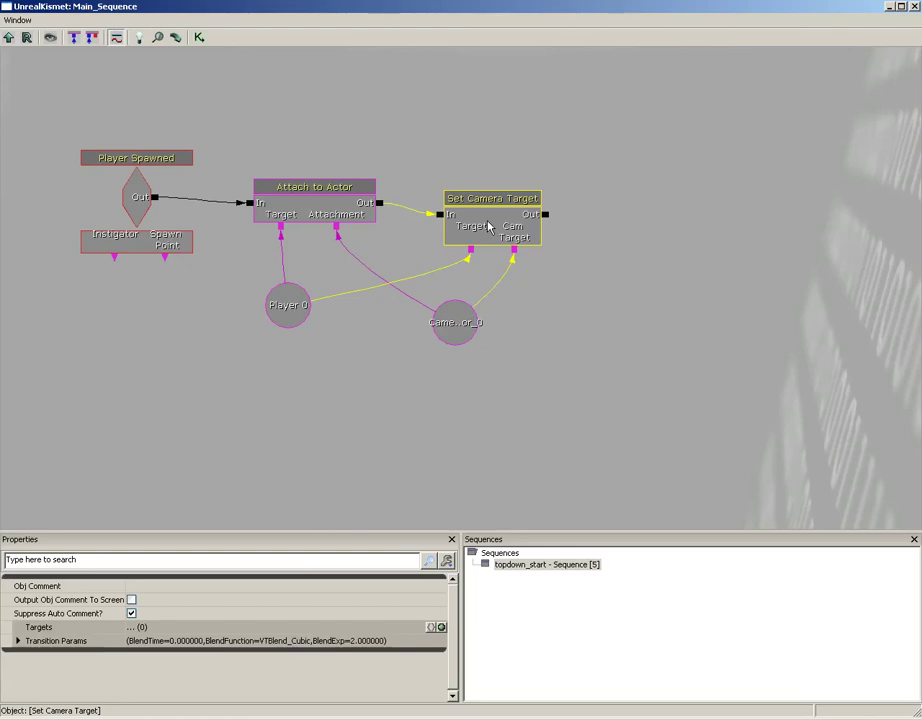
Step: Enable Use Relative Offset and Use Relative Rotation on Attach to Actor, with Relative Offset Z 768
click(309, 210)
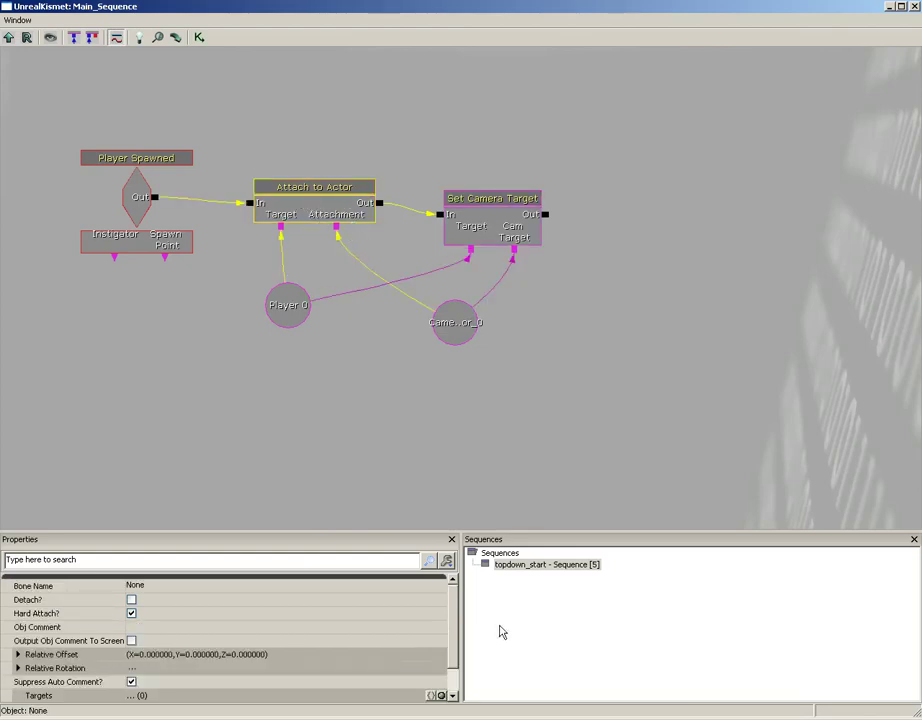
scroll(452, 673, down, 1)
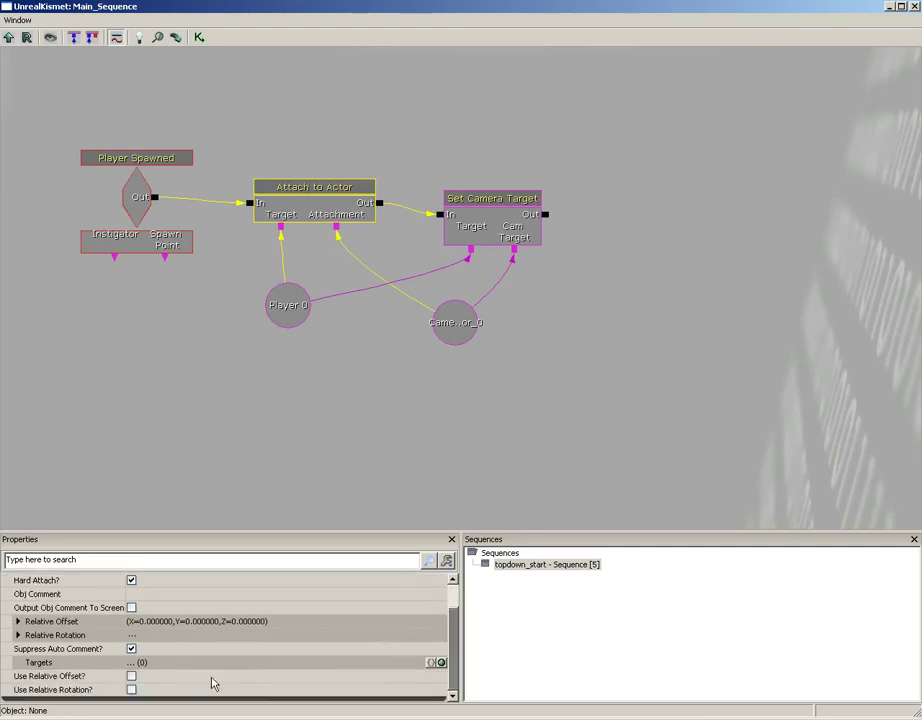
click(131, 677)
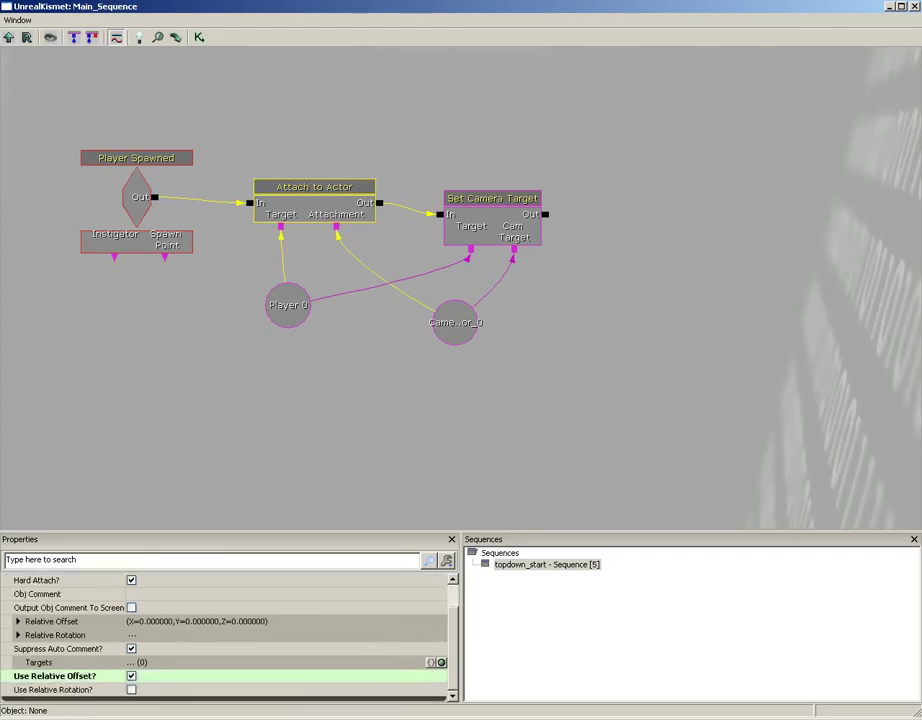
click(131, 690)
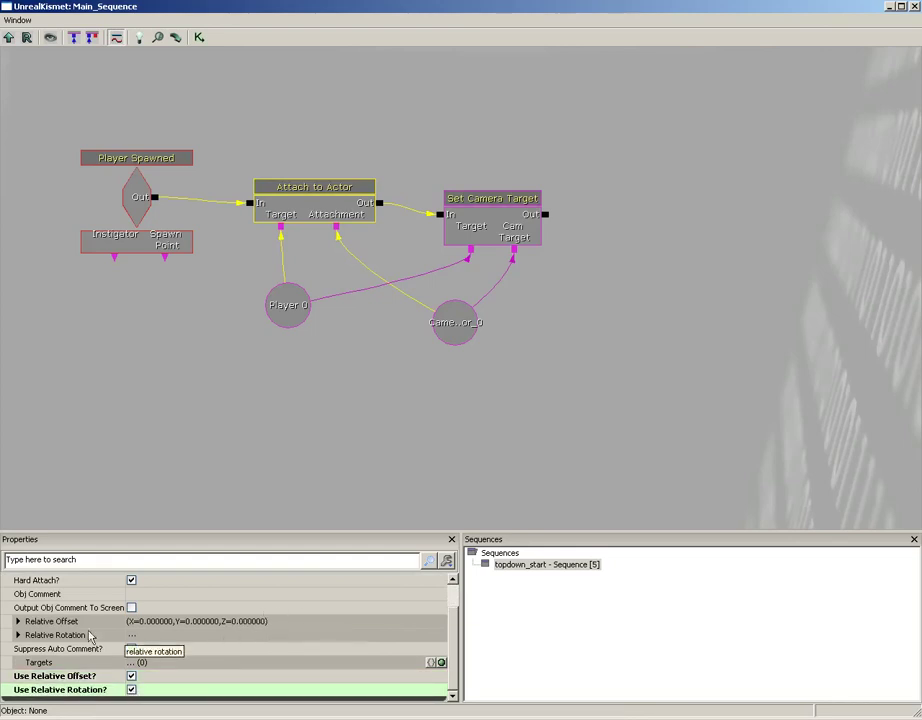
double_click(40, 623)
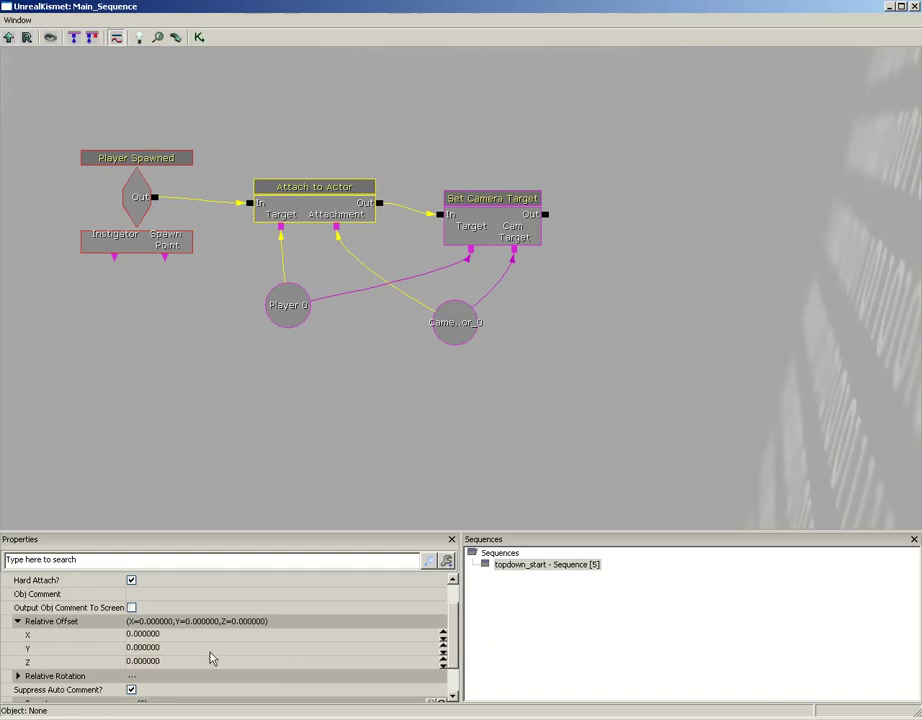
click(155, 661)
text(76)
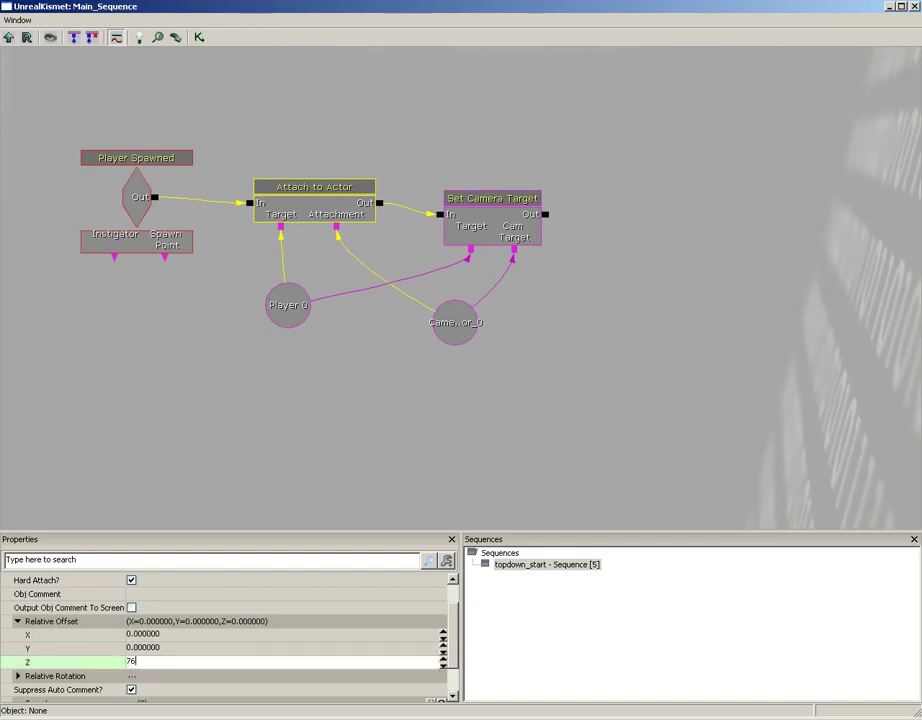
text(8)
key(Return)
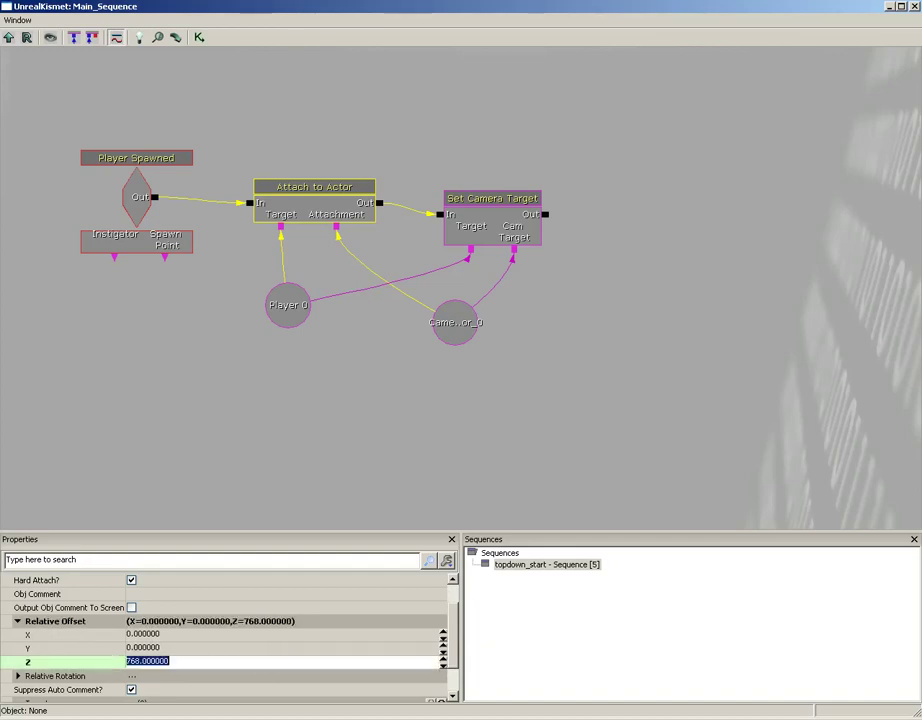
Step: Set Attach to Actor's Relative Rotation Pitch to -90
double_click(47, 625)
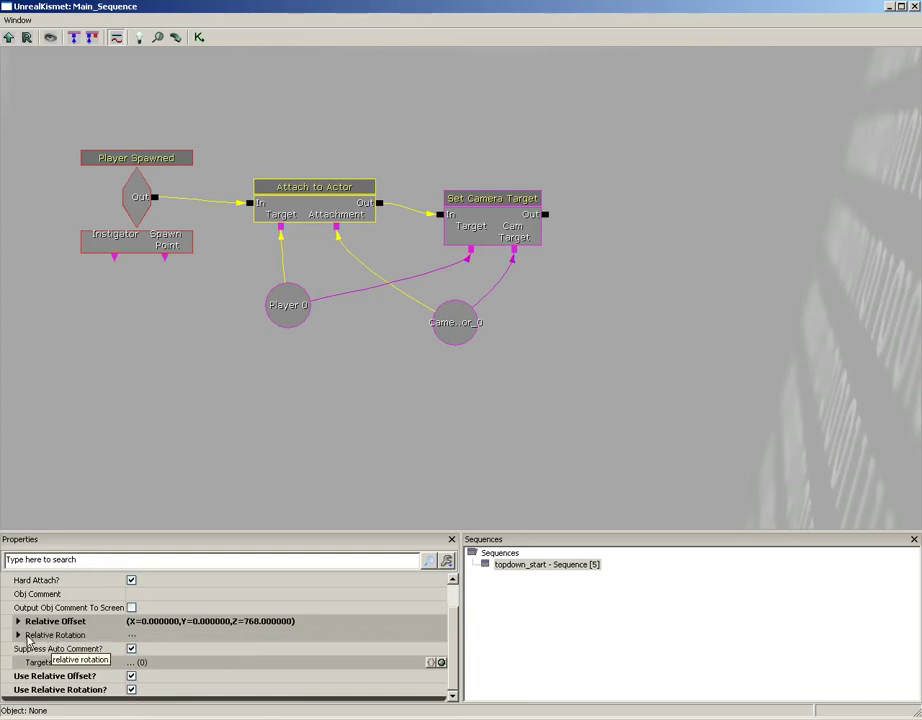
double_click(73, 636)
click(160, 648)
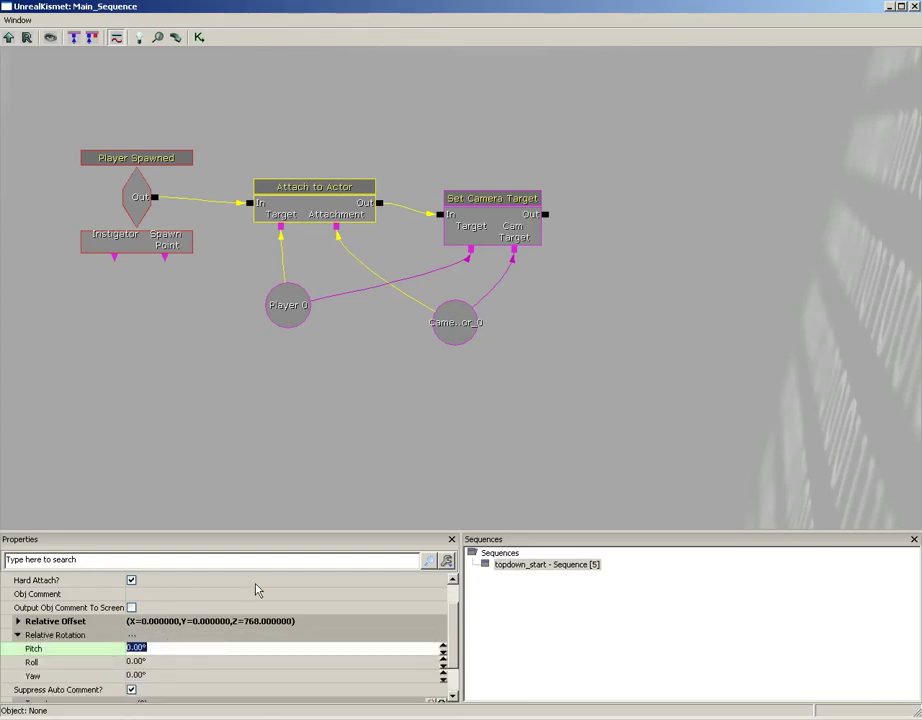
text(-90)
key(Return)
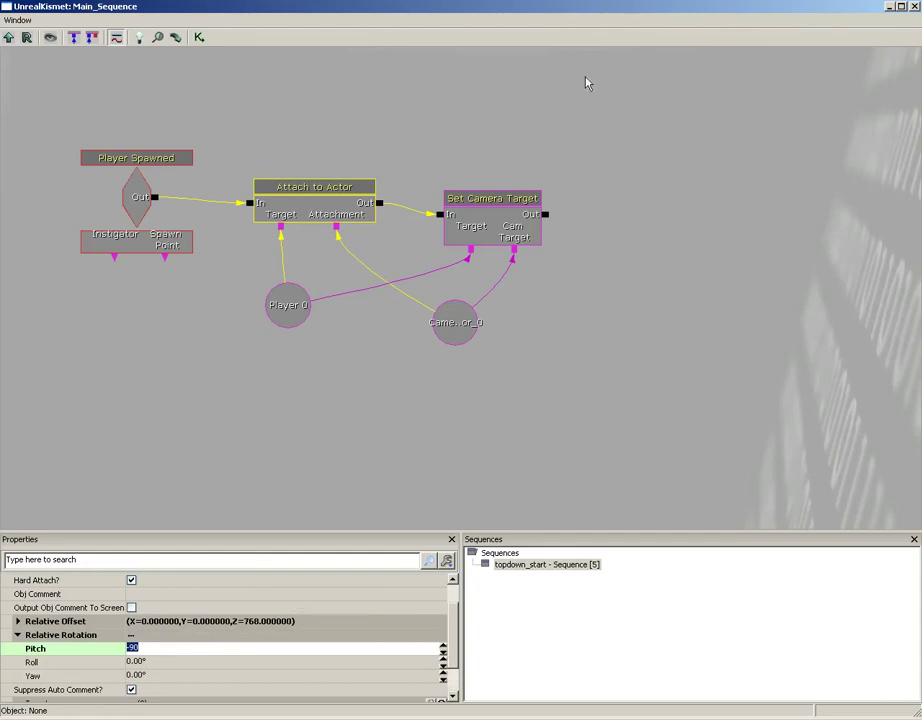
Step: Play In Editor, walk the player forward with W to check the top-down camera, then exit with Esc
click(914, 7)
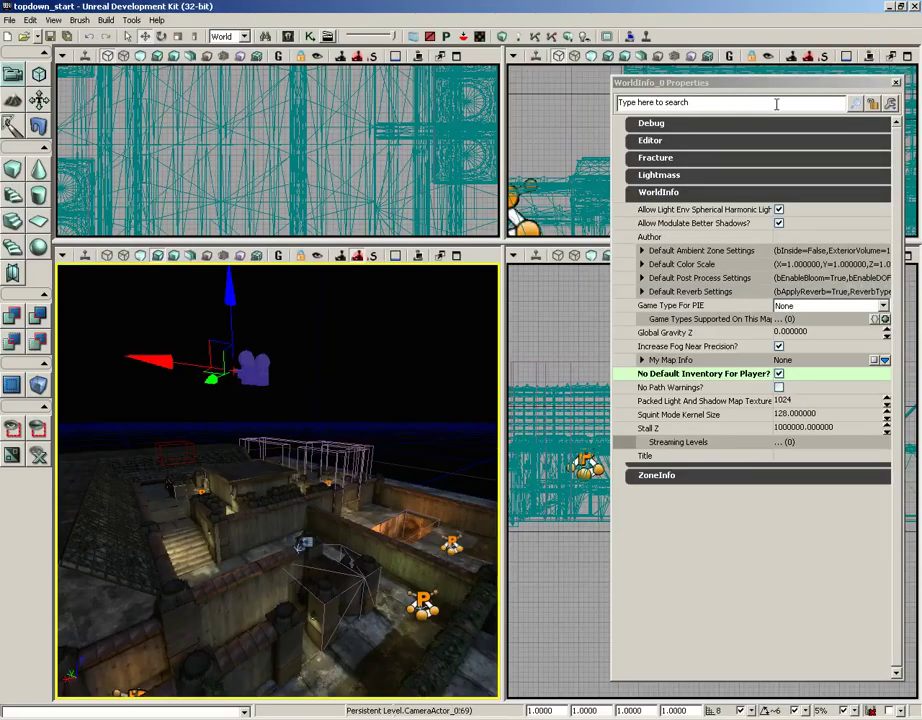
drag(401, 438, 367, 527)
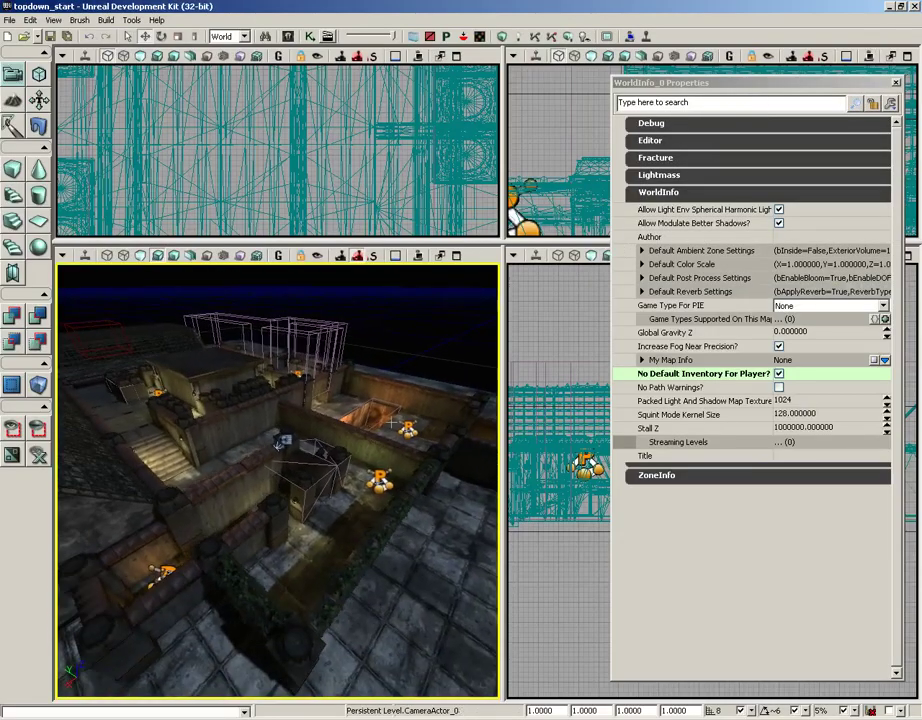
click(646, 37)
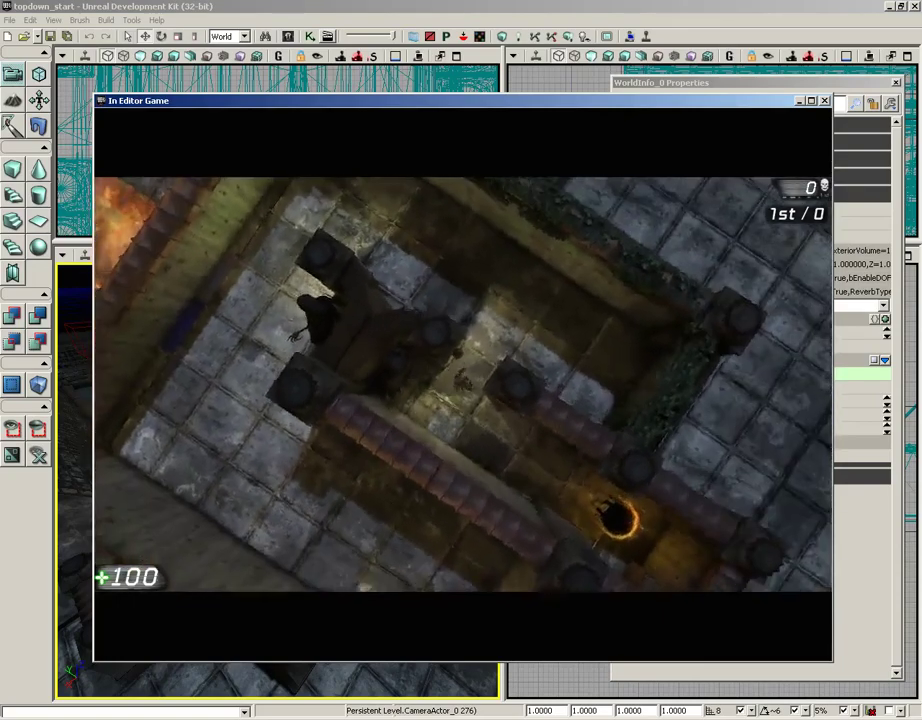
key(w)
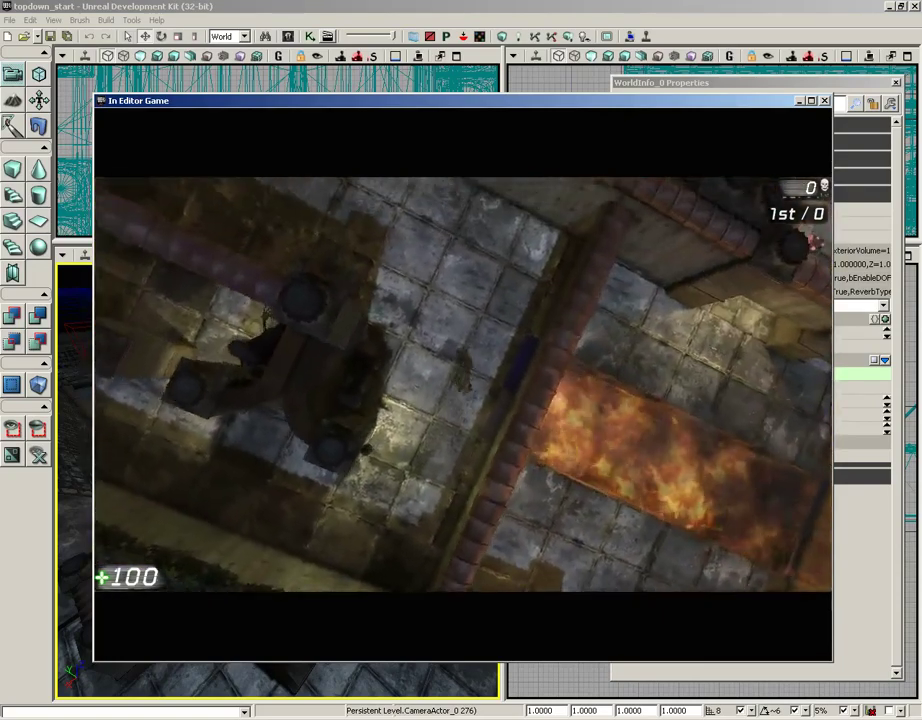
key(w)
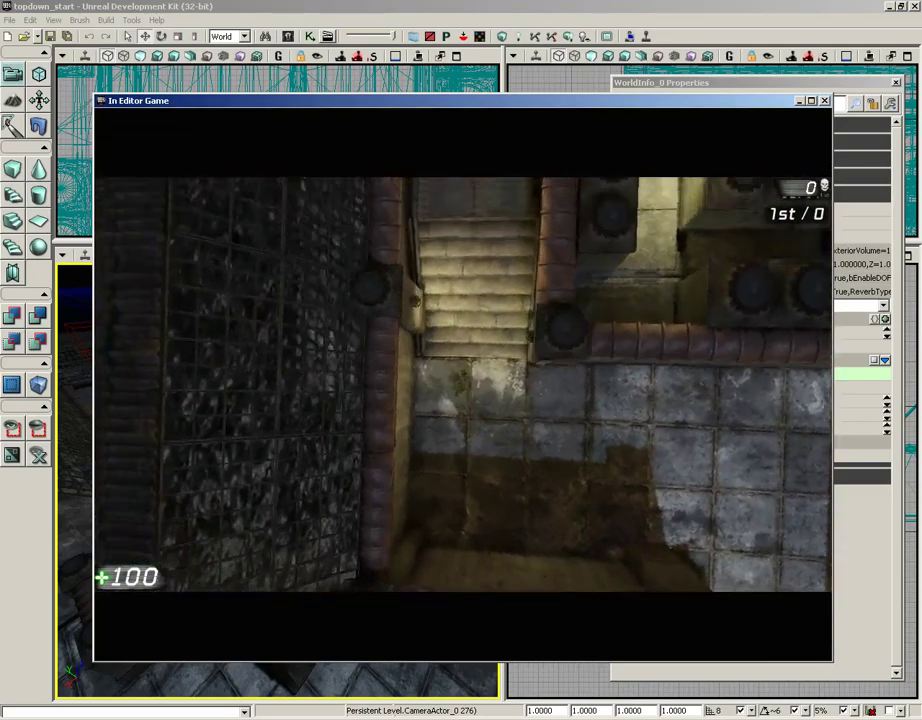
key(w)
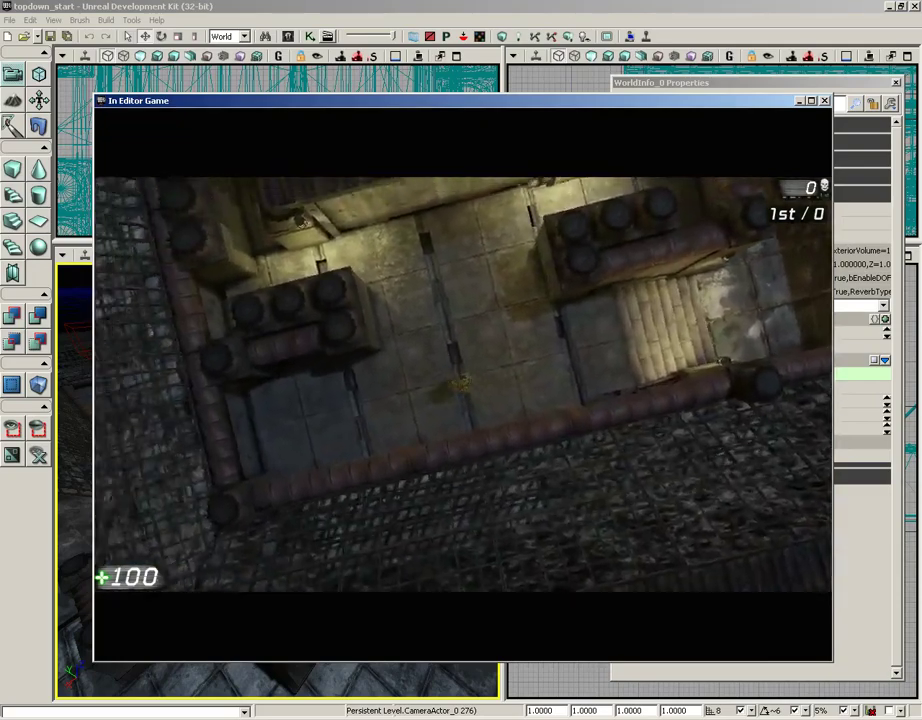
key(w)
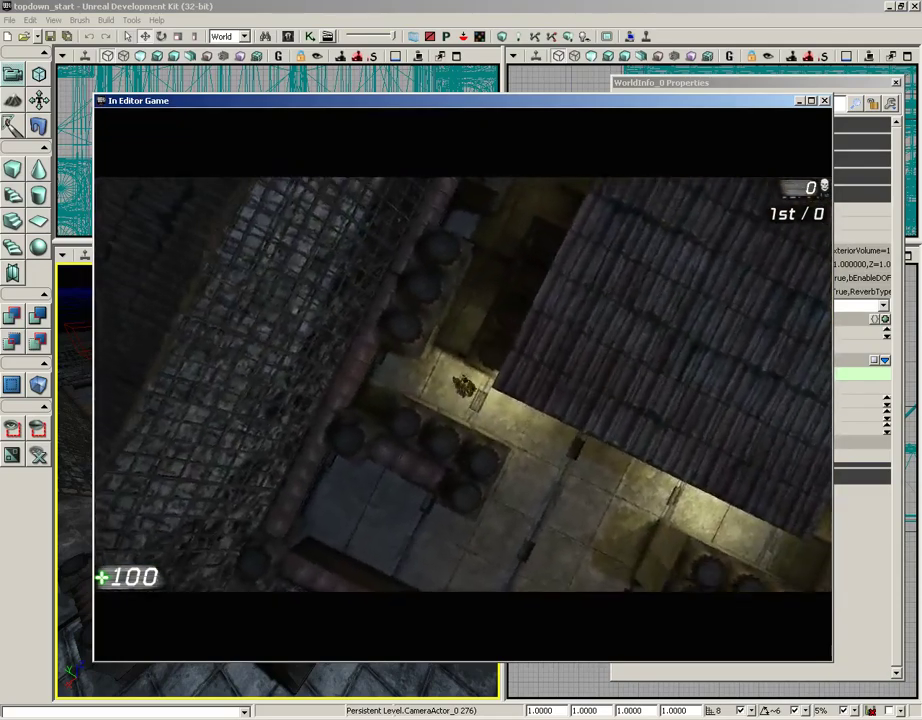
key(w)
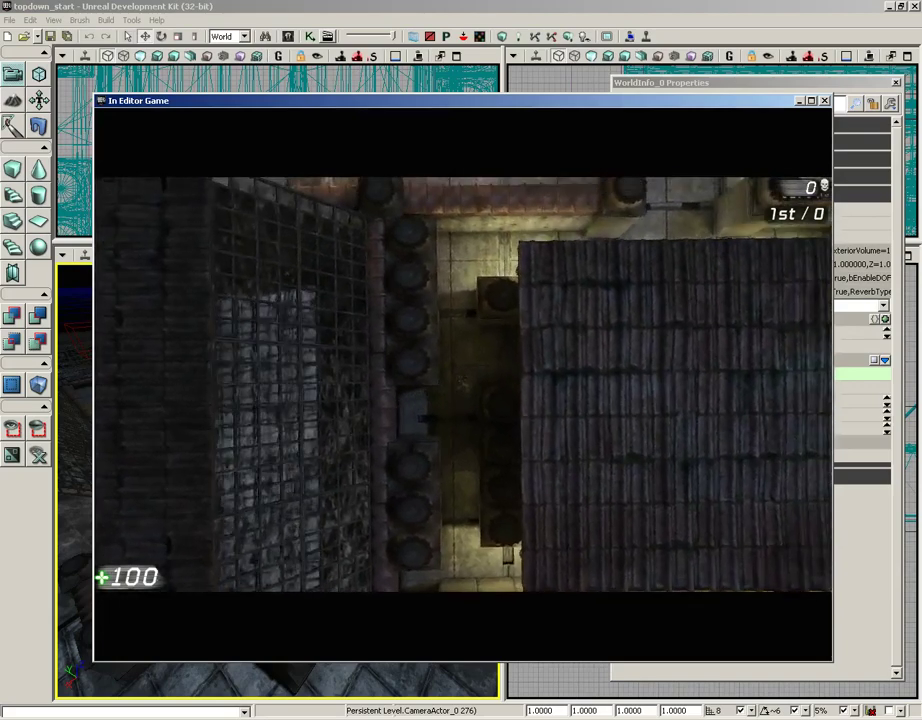
key(Escape)
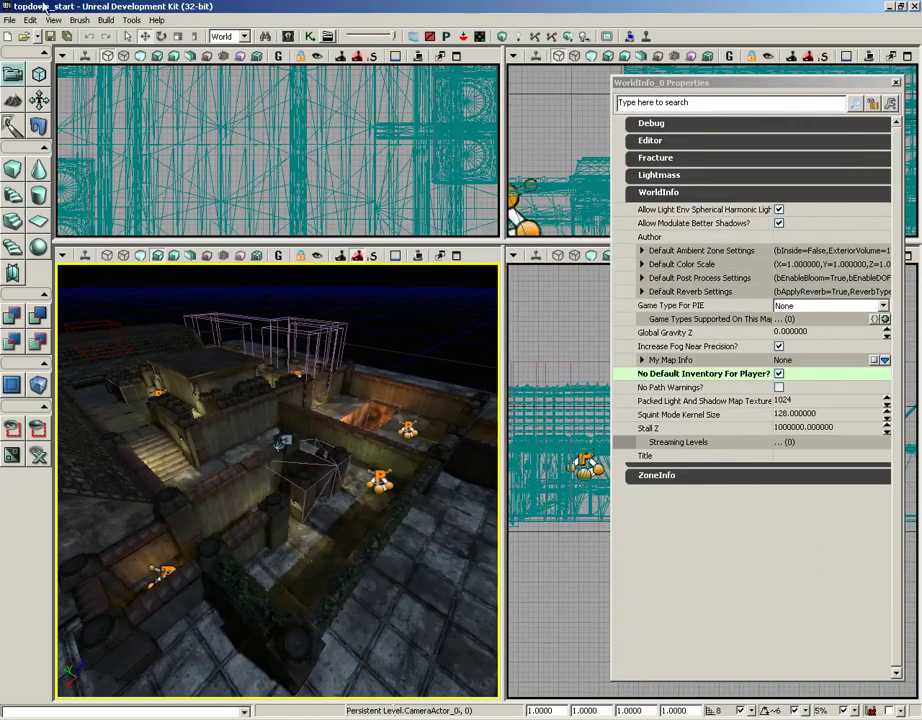
Step: Open the File menu to save the map
click(9, 20)
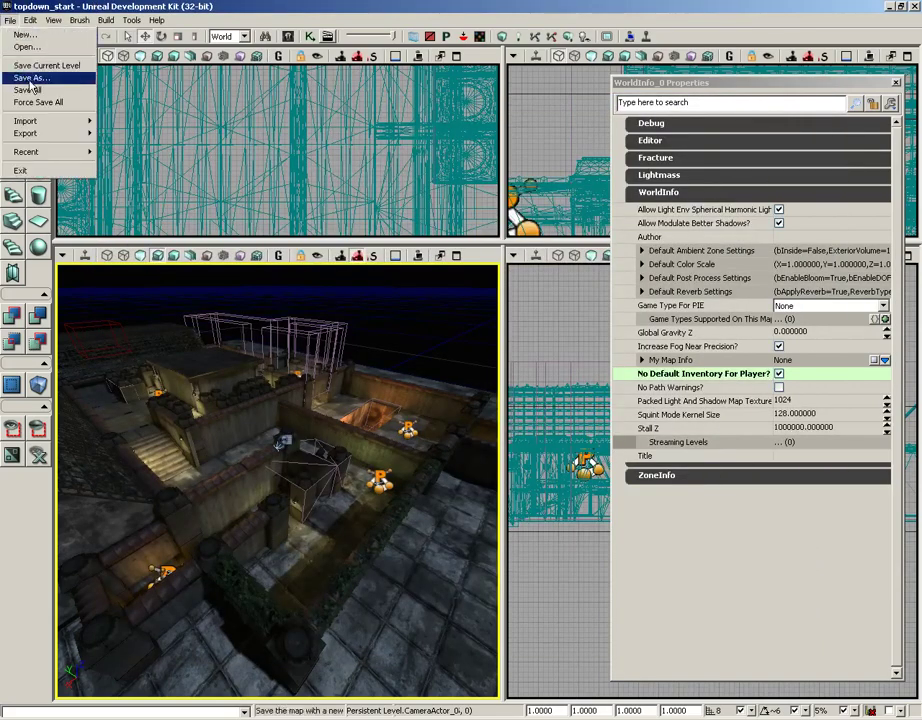